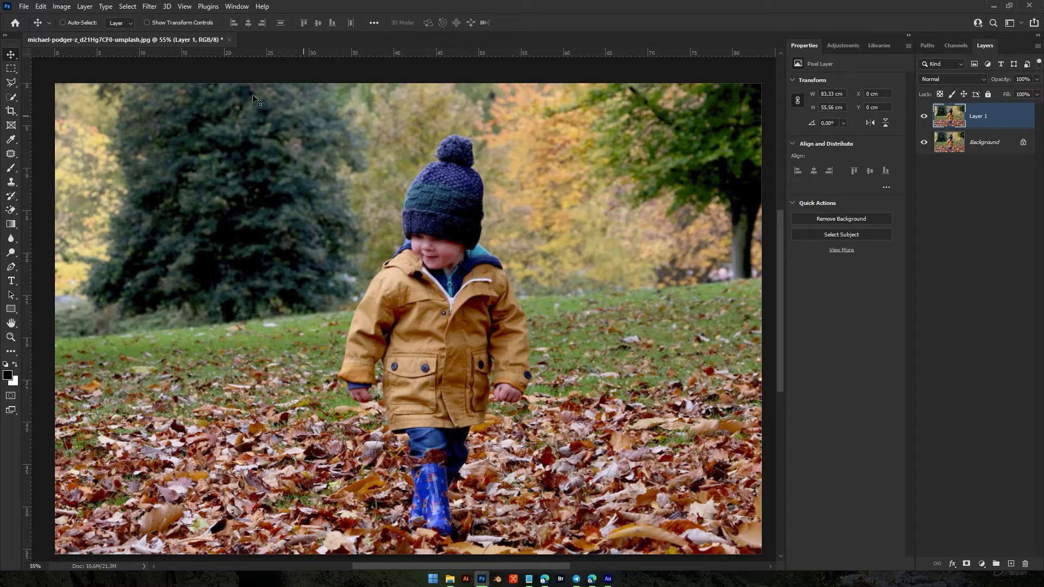
Select the child on Layer 1 with Select Subject and expand the selection by 10 pixels.
{"action": "left_click", "coordinate": [135, 12]}
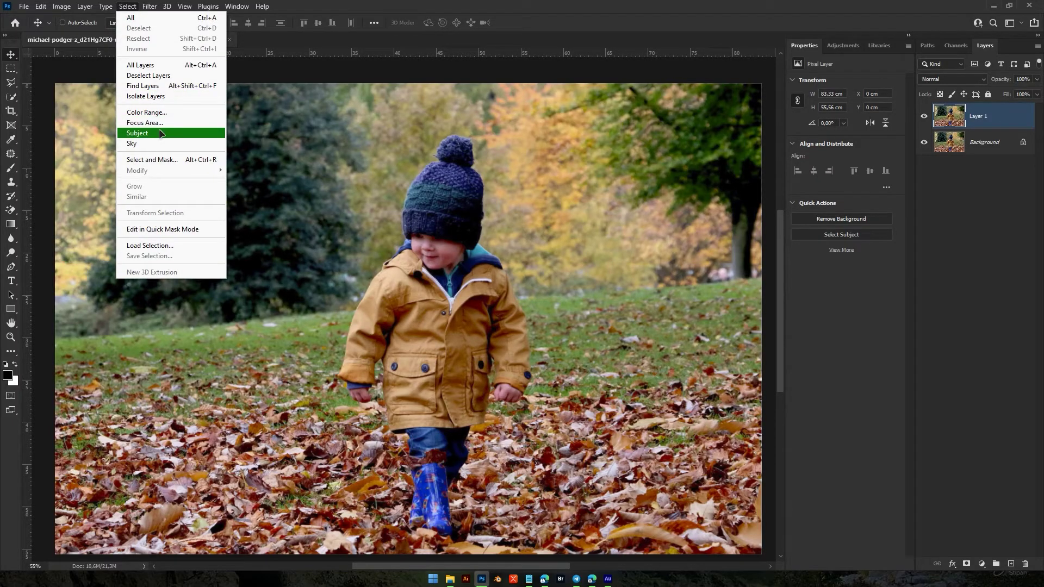
{"action": "left_click", "coordinate": [161, 133]}
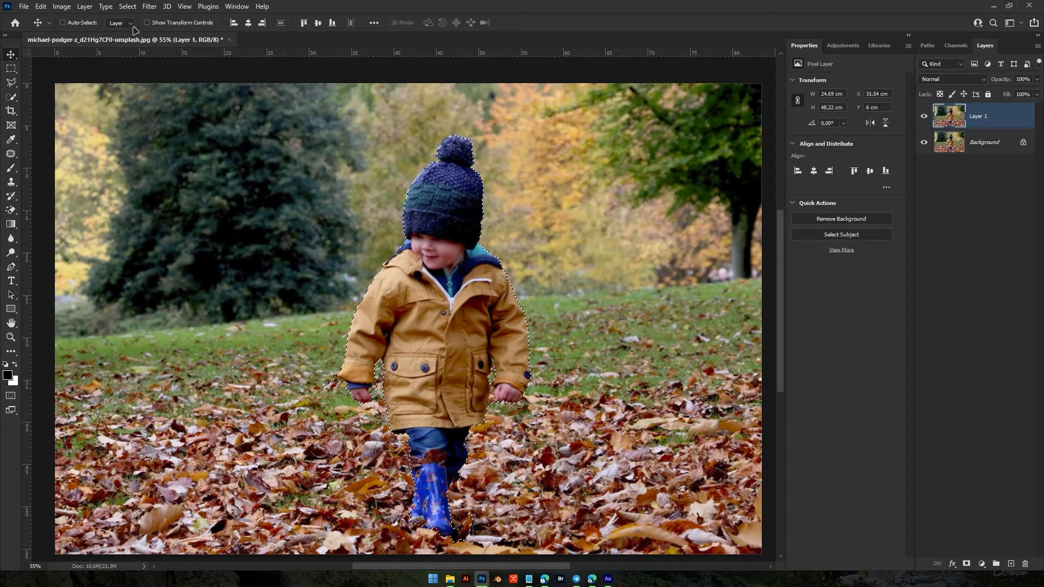
{"action": "left_click", "coordinate": [129, 7]}
{"action": "mouse_move", "coordinate": [163, 173]}
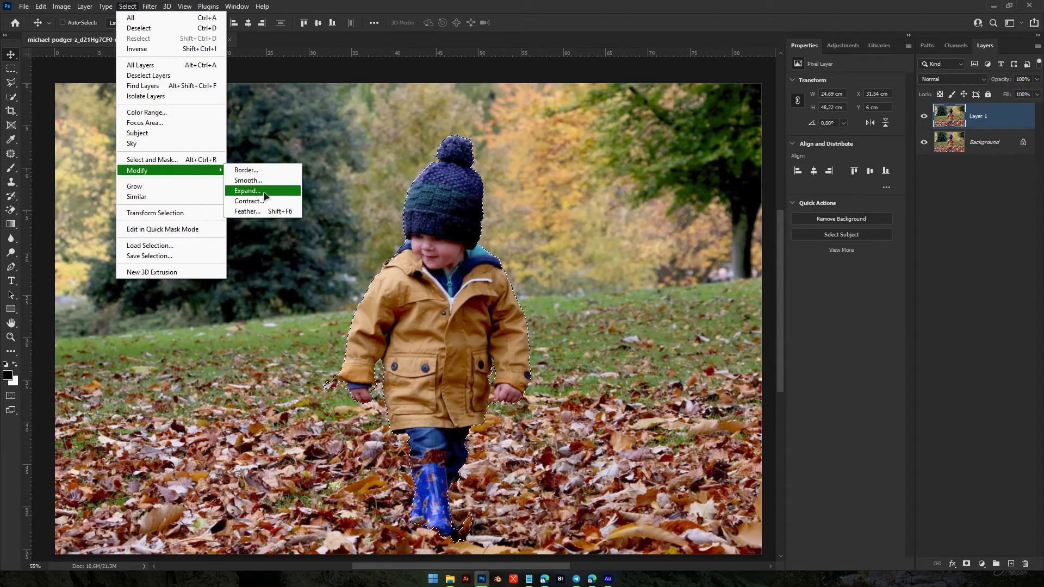
{"action": "left_click", "coordinate": [247, 191]}
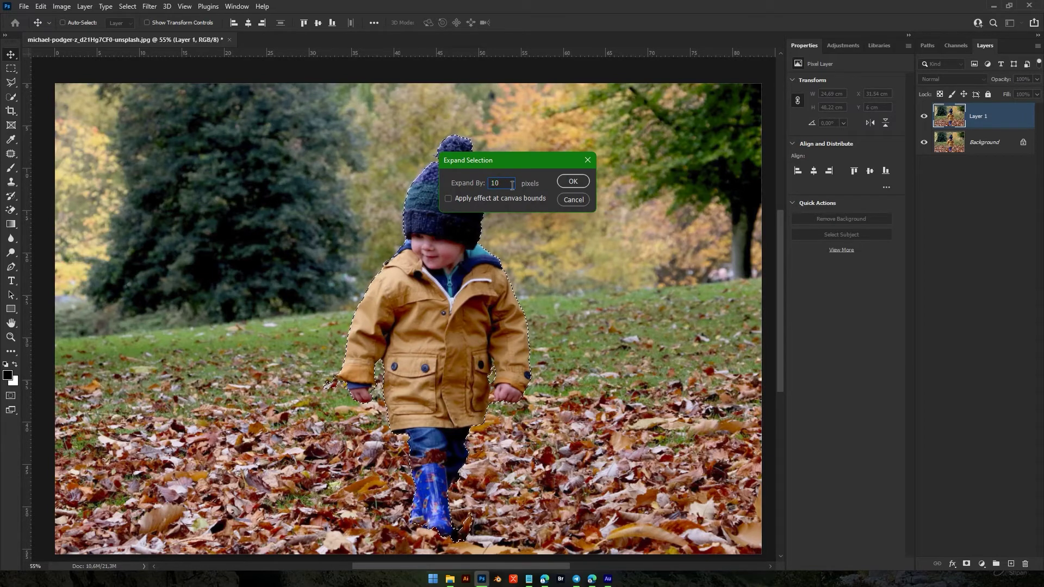
{"action": "left_click", "coordinate": [575, 183]}
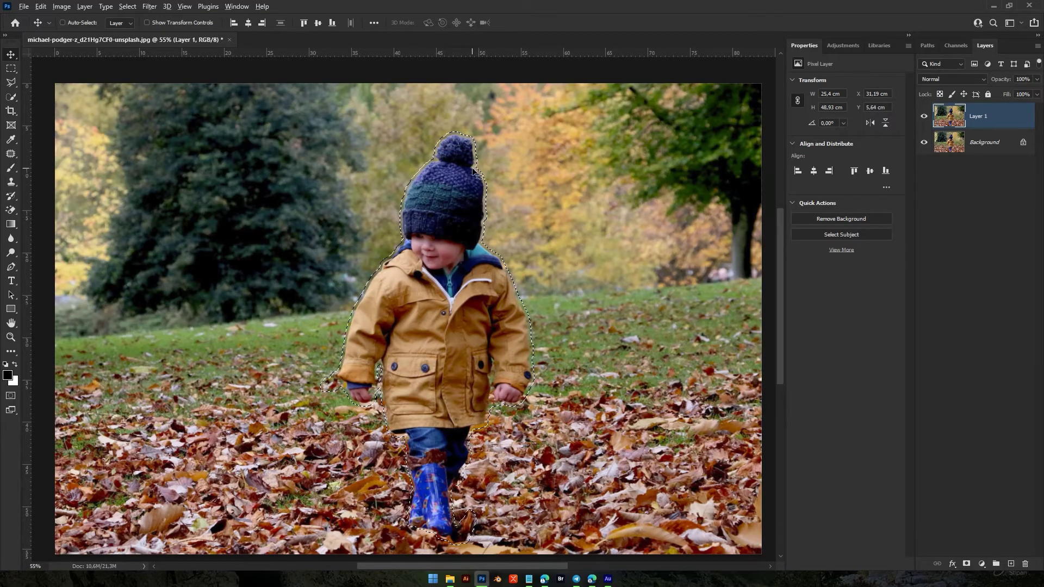
Remove the child from Layer 1 by filling the expanded selection with Content-Aware contents, and clear the selection.
{"action": "scroll", "coordinate": [472, 171], "scroll_direction": "up", "scroll_amount": 5}
{"action": "scroll", "coordinate": [472, 172], "scroll_direction": "up", "scroll_amount": 1}
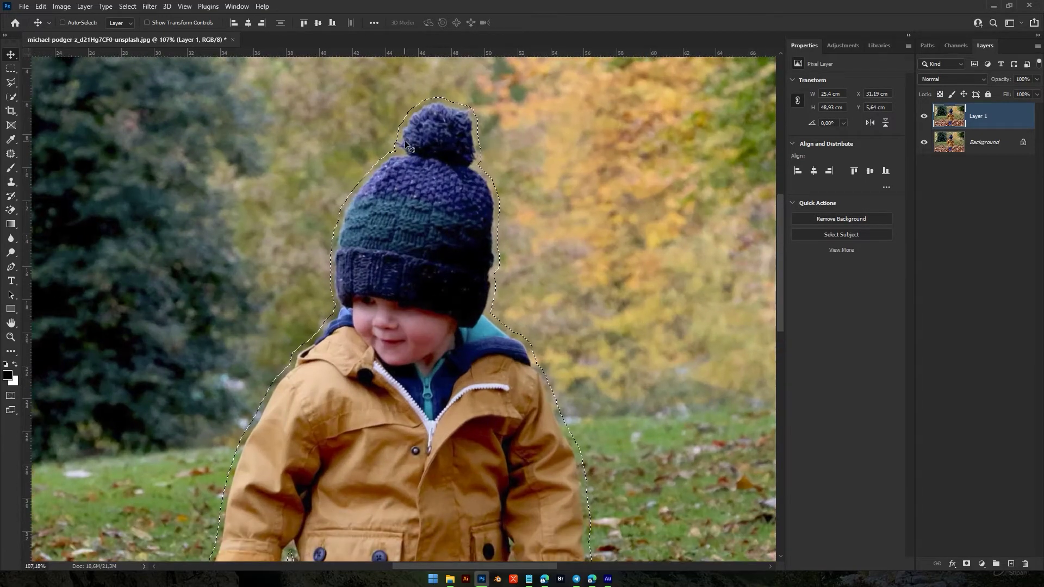
{"action": "key", "text": "shift+F5"}
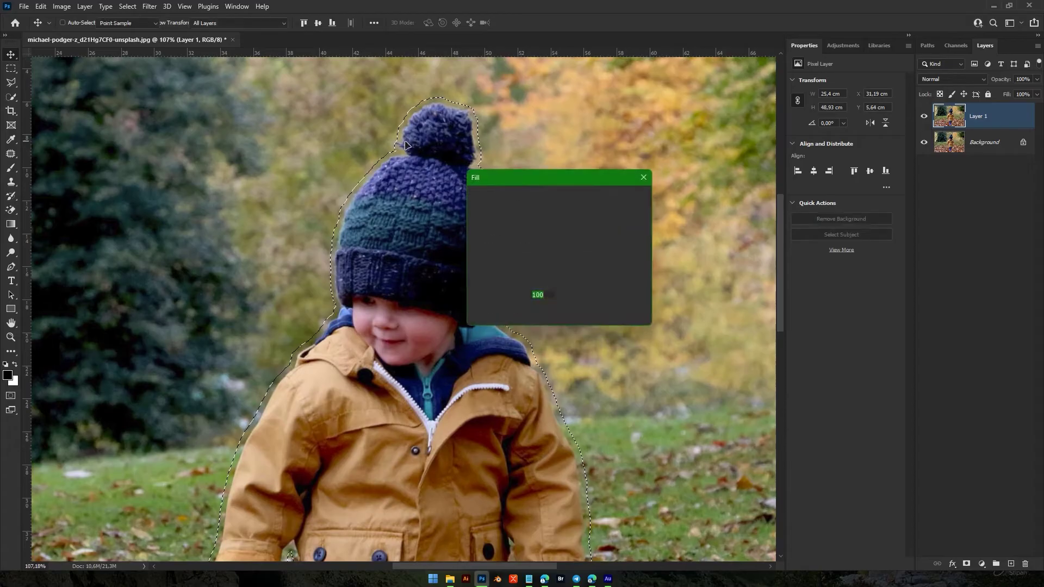
{"action": "key", "text": "Escape"}
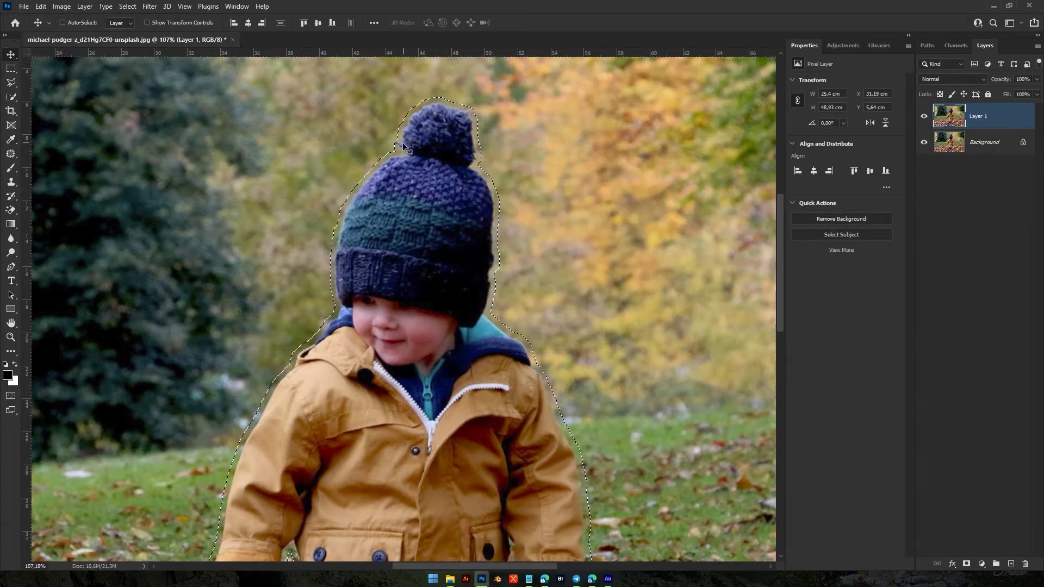
{"action": "left_click", "coordinate": [40, 6]}
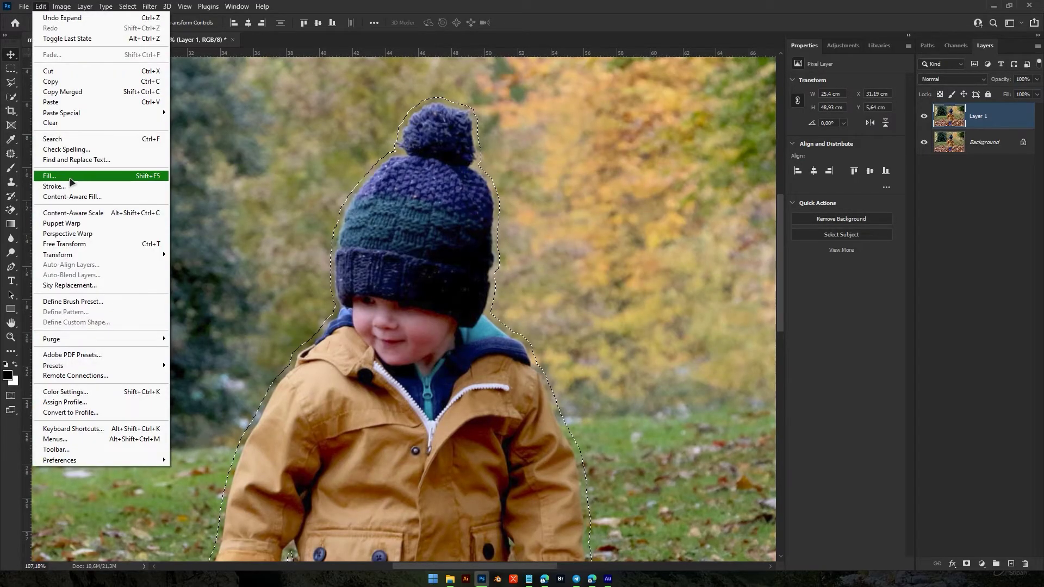
{"action": "left_click", "coordinate": [101, 175]}
{"action": "left_click", "coordinate": [570, 197]}
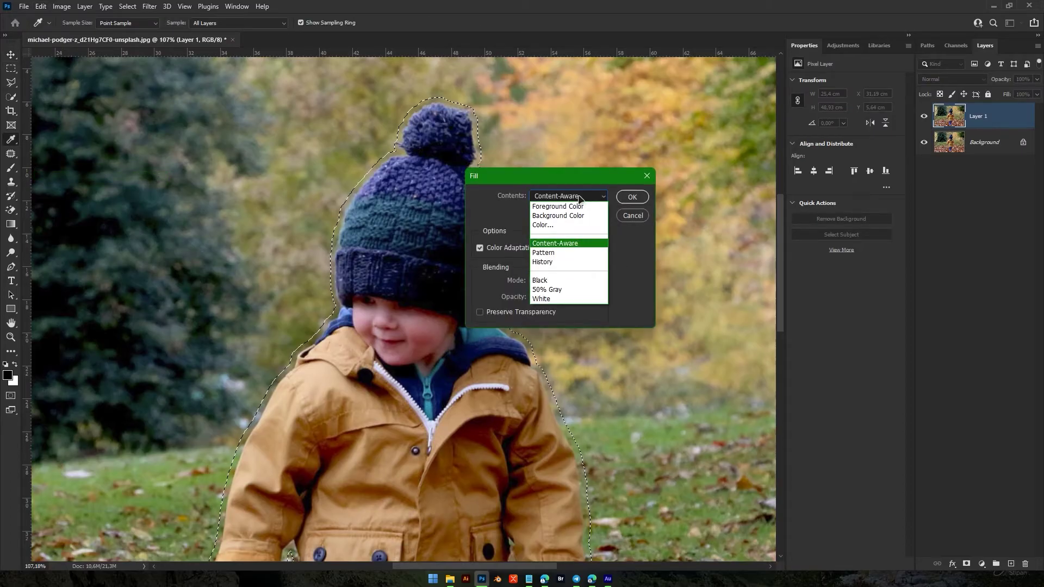
{"action": "left_click", "coordinate": [549, 239]}
{"action": "left_click", "coordinate": [631, 198]}
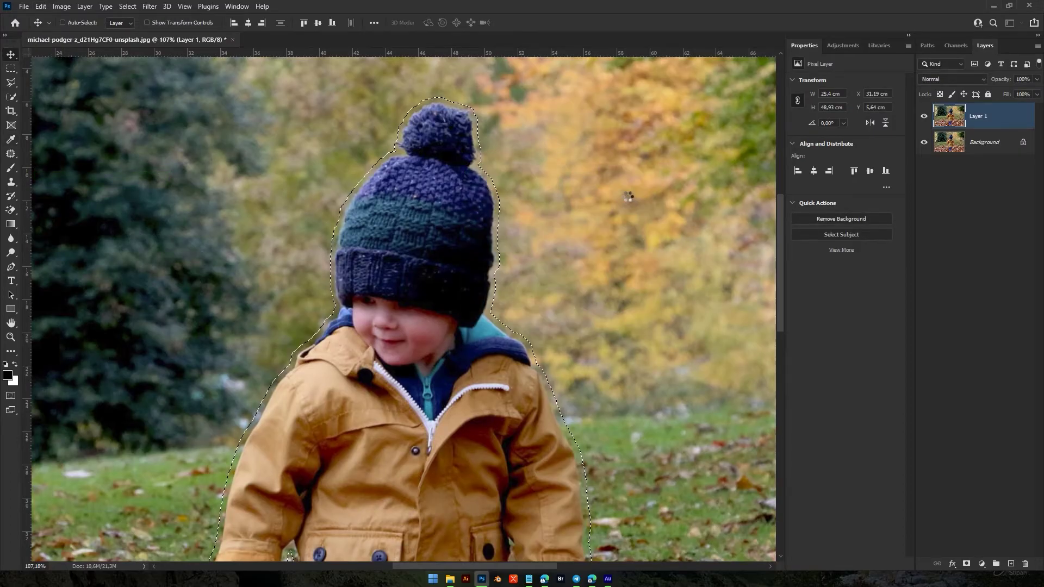
{"action": "scroll", "coordinate": [427, 217], "scroll_direction": "down", "scroll_amount": 3}
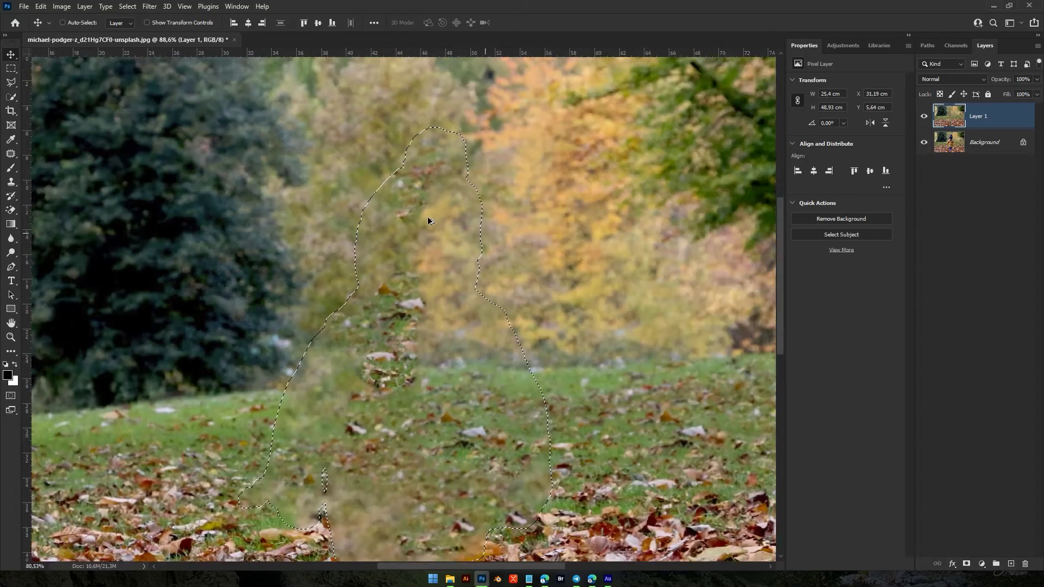
{"action": "scroll", "coordinate": [429, 216], "scroll_direction": "down", "scroll_amount": 3}
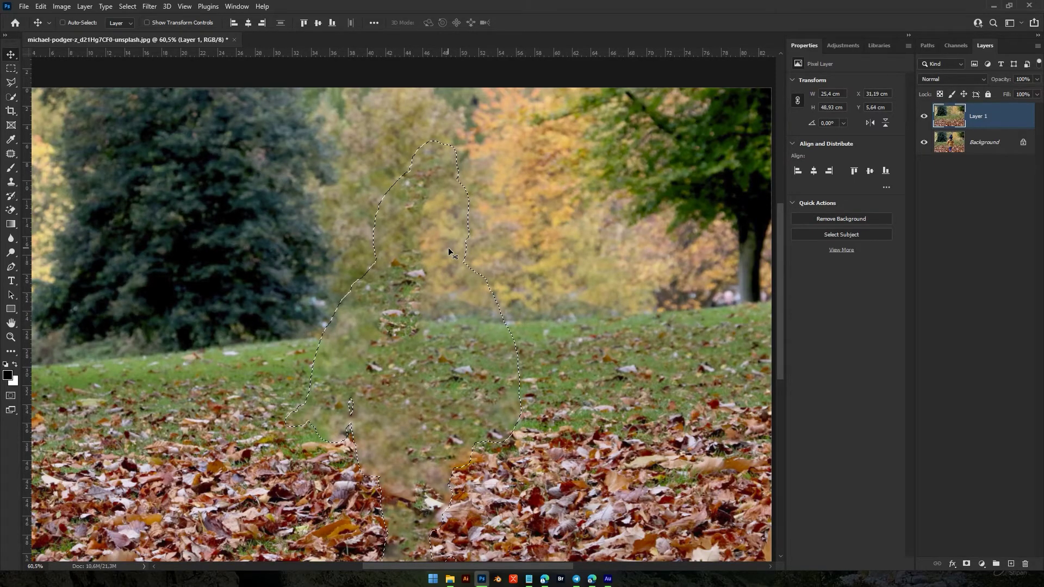
{"action": "key", "text": "ctrl+d"}
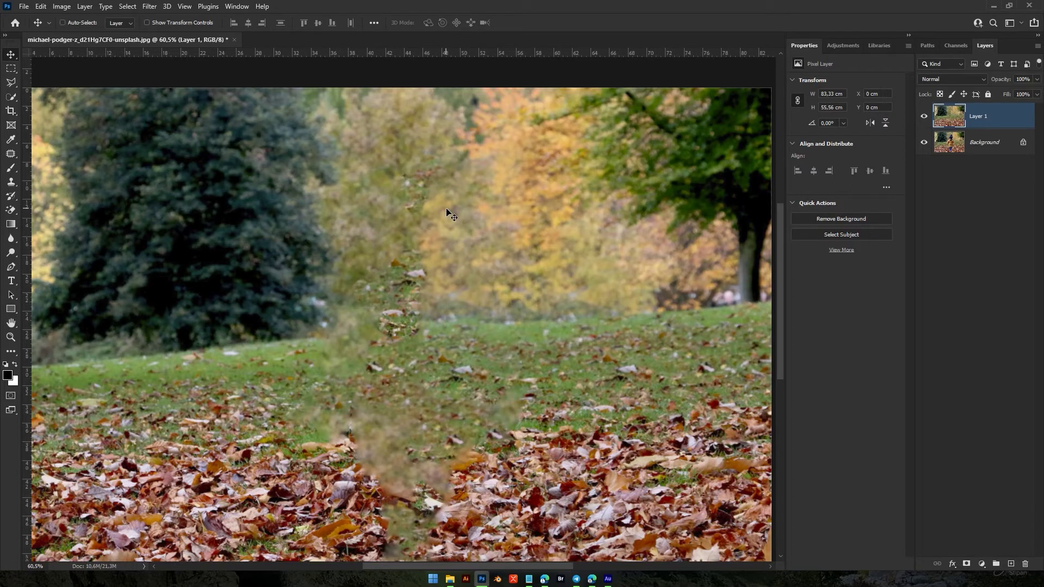
Hide Layer 1 and duplicate the Background layer.
{"action": "left_click", "coordinate": [924, 115]}
{"action": "left_click", "coordinate": [981, 144]}
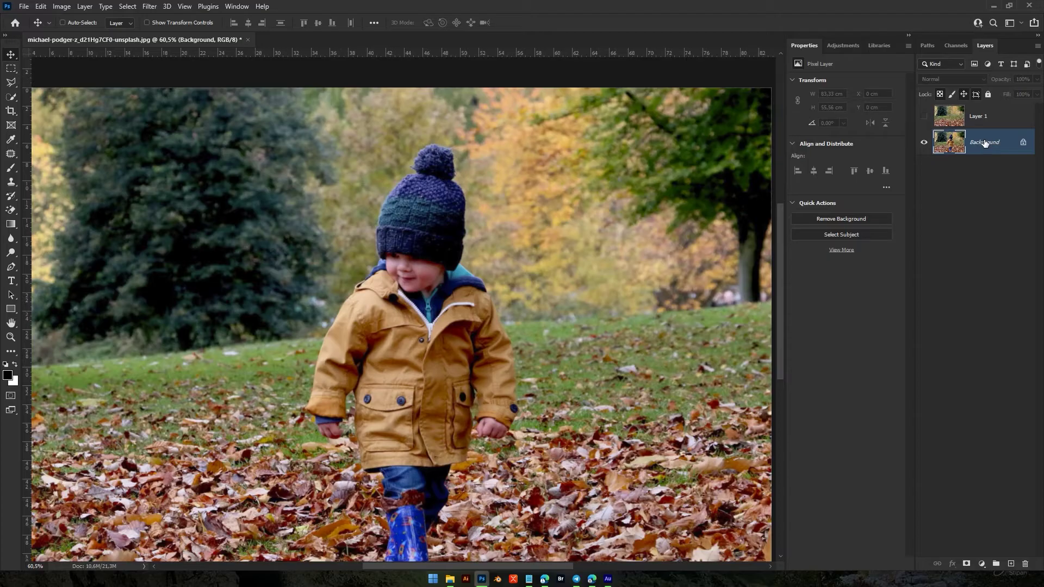
{"action": "key", "text": "ctrl+j"}
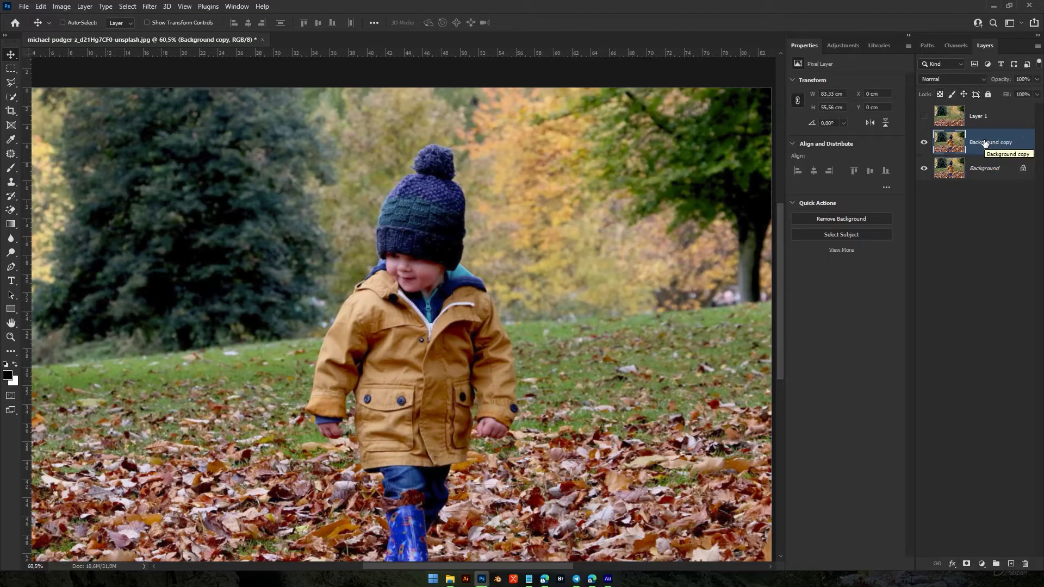
Mask the Background copy to the child using Select Subject, and hide the original Background layer to check the cutout.
{"action": "left_click", "coordinate": [132, 6]}
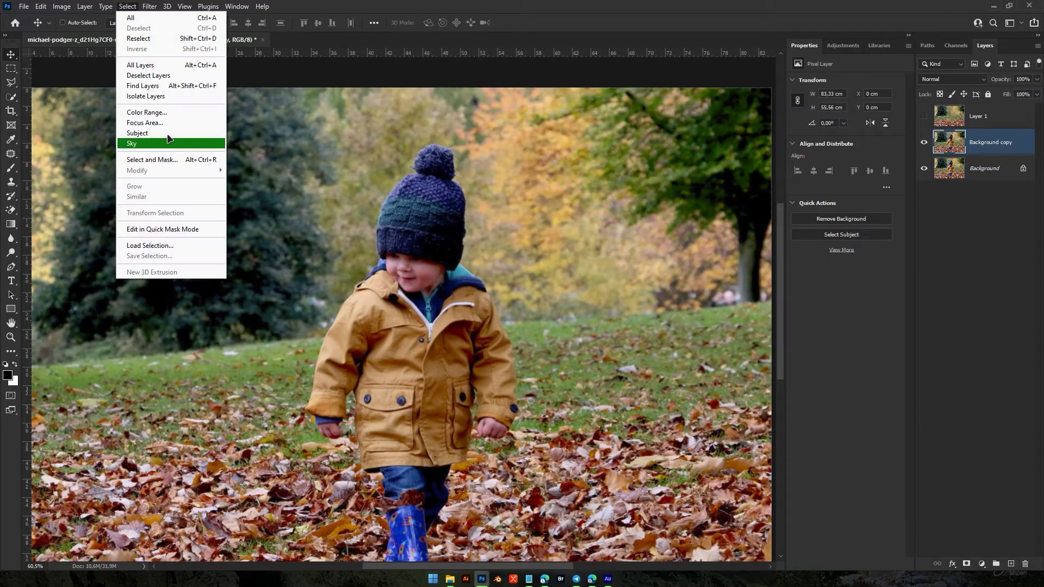
{"action": "left_click", "coordinate": [167, 134]}
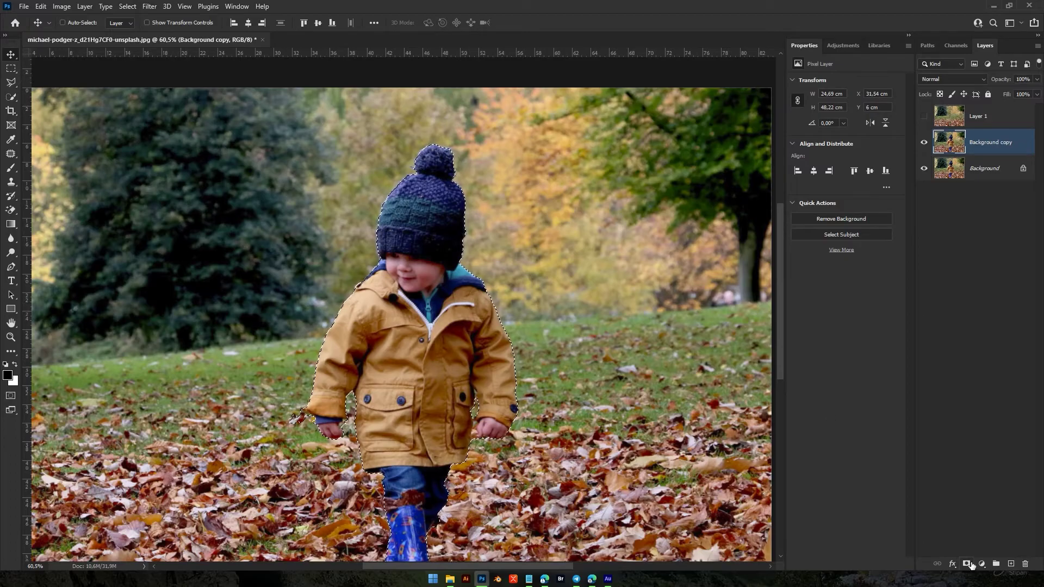
{"action": "left_click", "coordinate": [970, 564]}
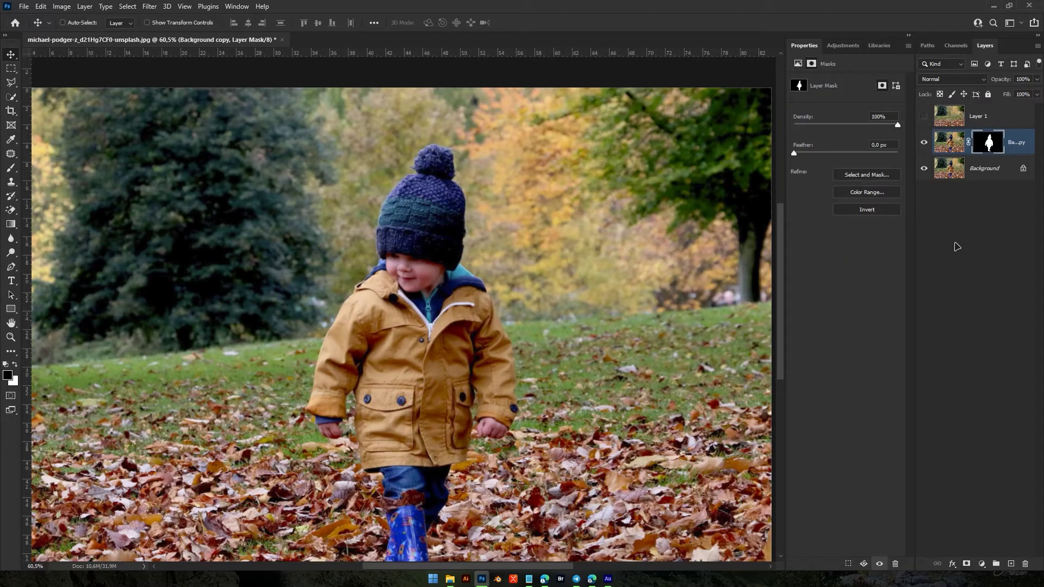
{"action": "left_click", "coordinate": [923, 169]}
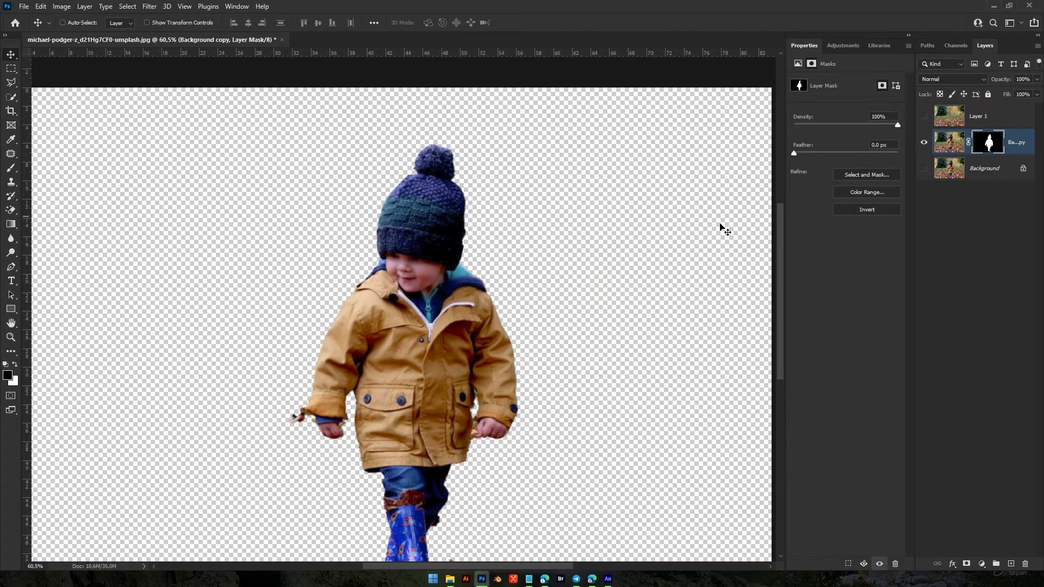
{"action": "scroll", "coordinate": [435, 250], "scroll_direction": "down", "scroll_amount": 2}
{"action": "scroll", "coordinate": [446, 252], "scroll_direction": "up", "scroll_amount": 1}
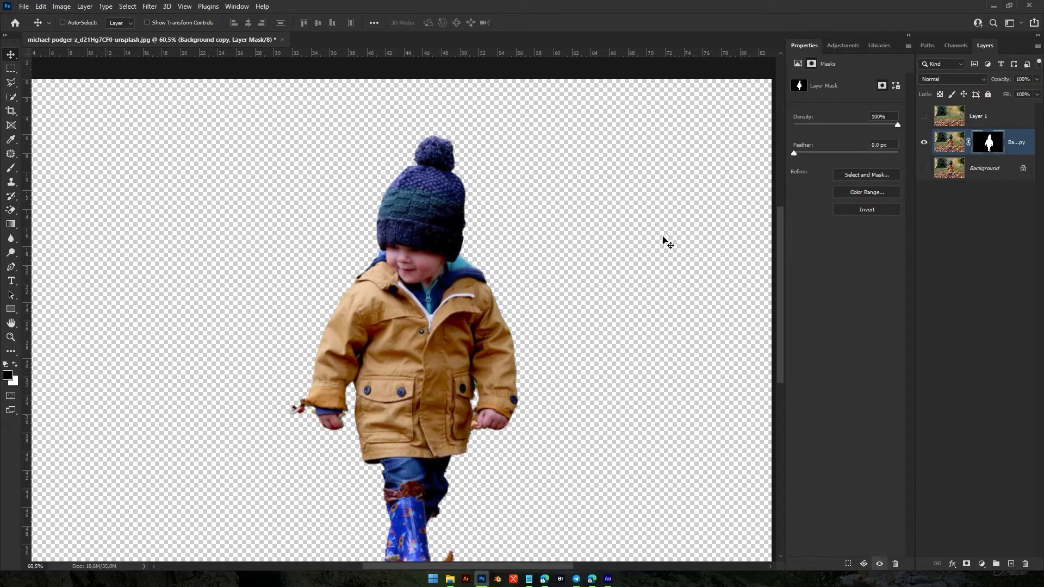
{"action": "scroll", "coordinate": [382, 282], "scroll_direction": "down", "scroll_amount": 3}
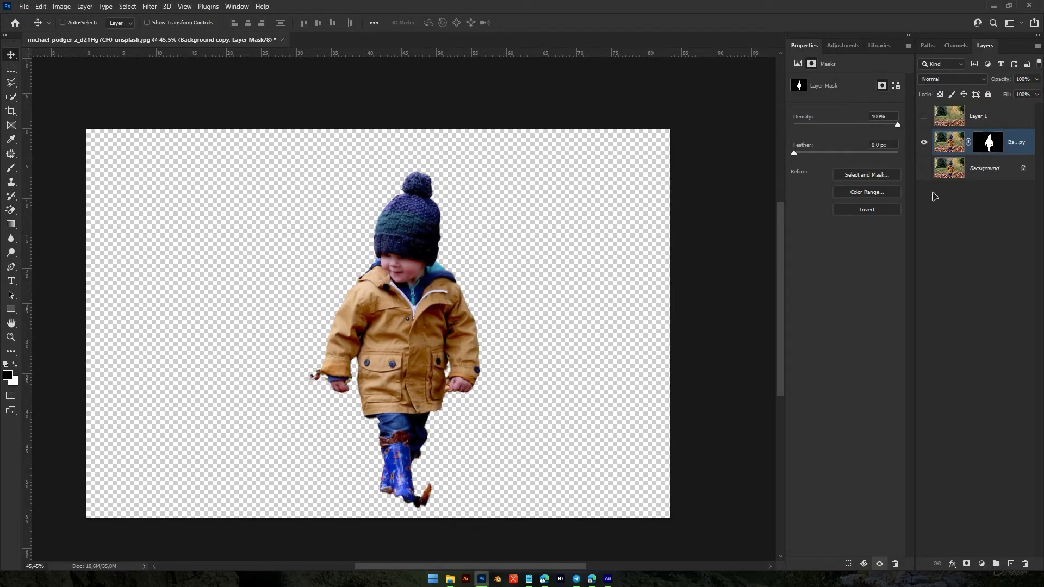
Make the Background layer and Layer 1 visible and place the masked child layer above Layer 1.
{"action": "left_click", "coordinate": [924, 169]}
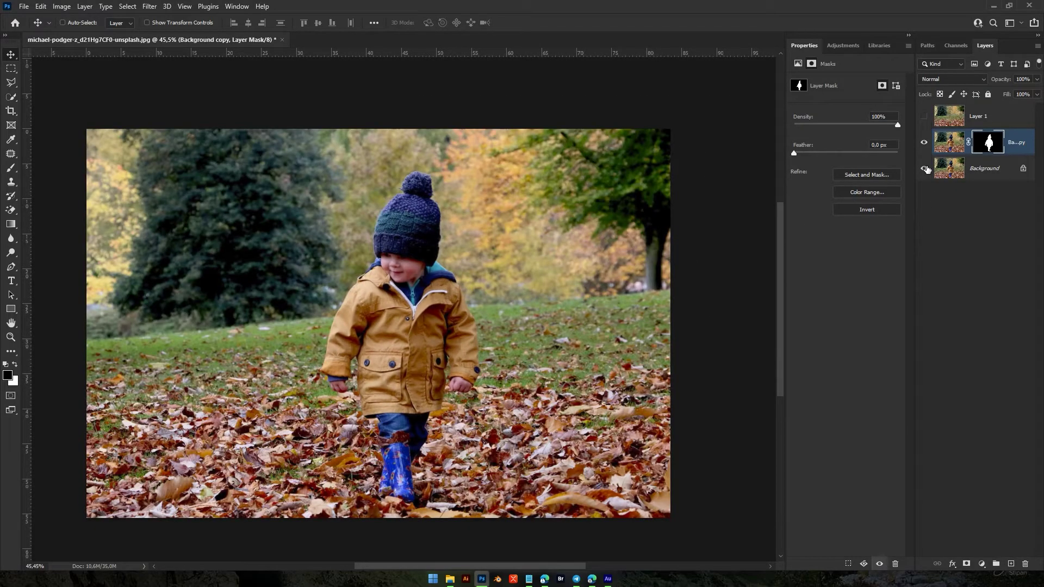
{"action": "left_click_drag", "start_coordinate": [1019, 147], "coordinate": [978, 120]}
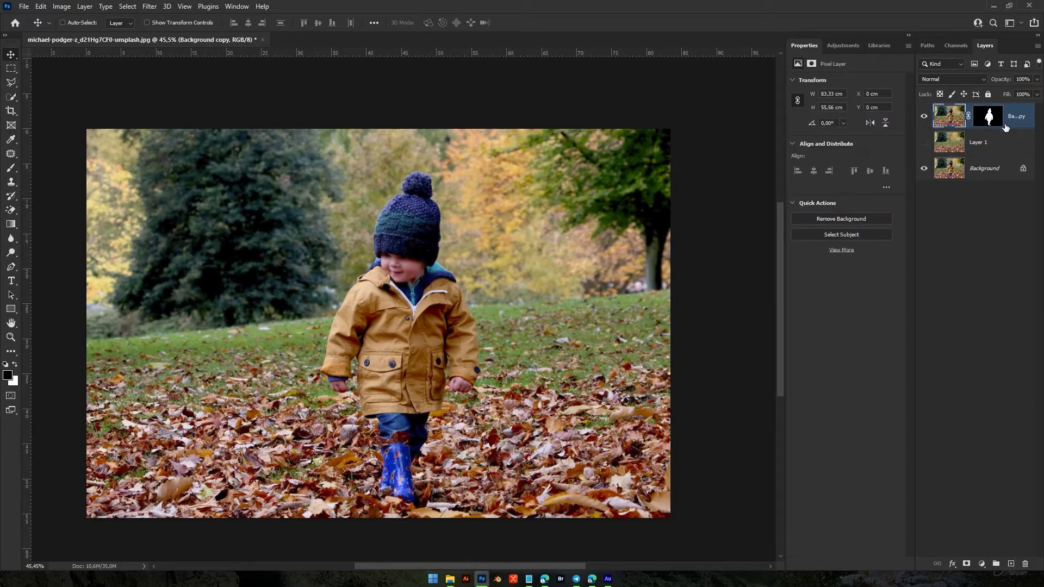
{"action": "left_click", "coordinate": [923, 143]}
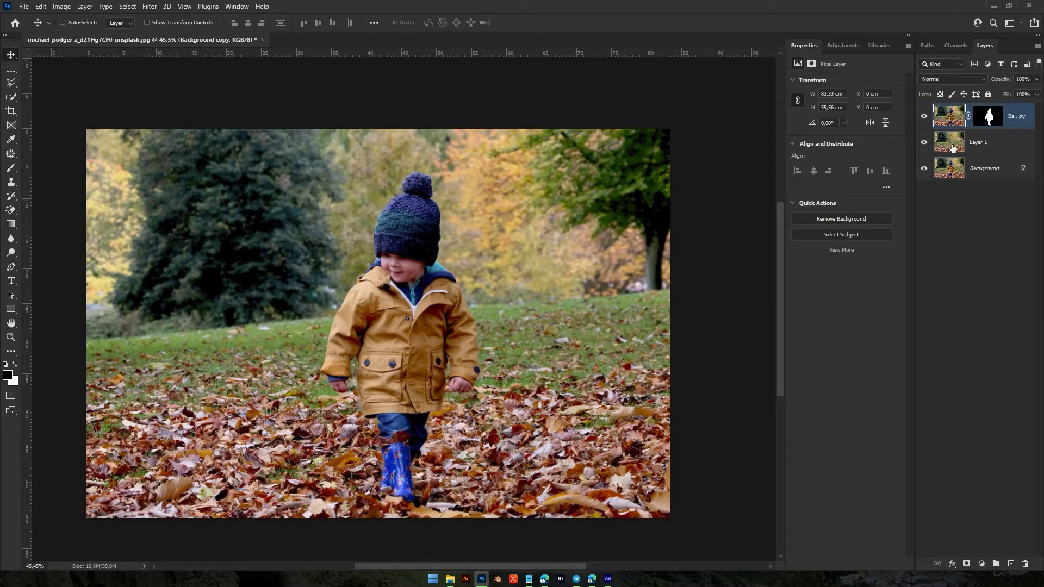
Start a Tilt-Shift blur on Layer 1, with the focus line at the child's upper legs and the upper transition line across the jacket's chest.
{"action": "left_click", "coordinate": [950, 149]}
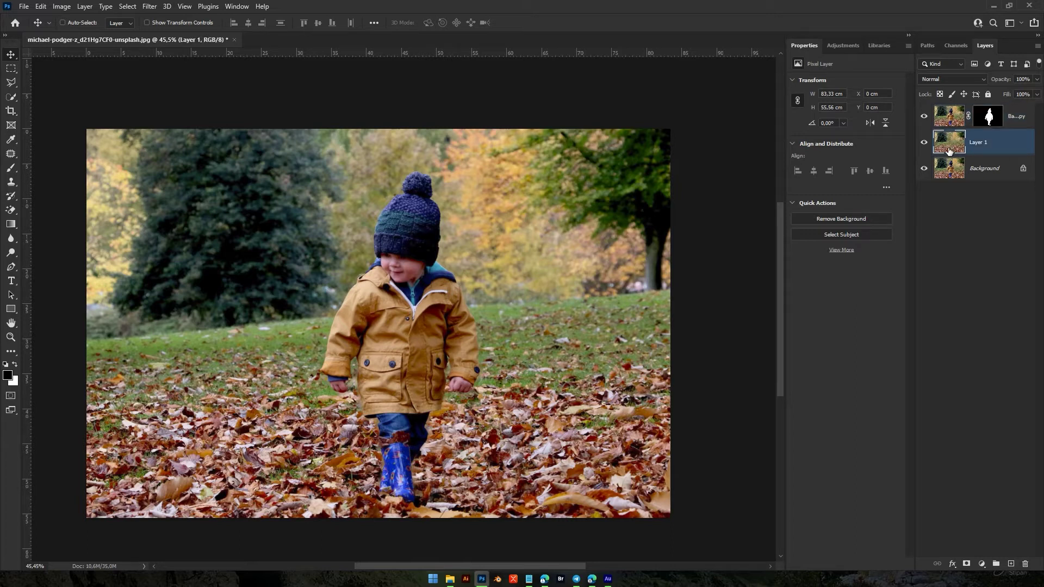
{"action": "left_click", "coordinate": [150, 8]}
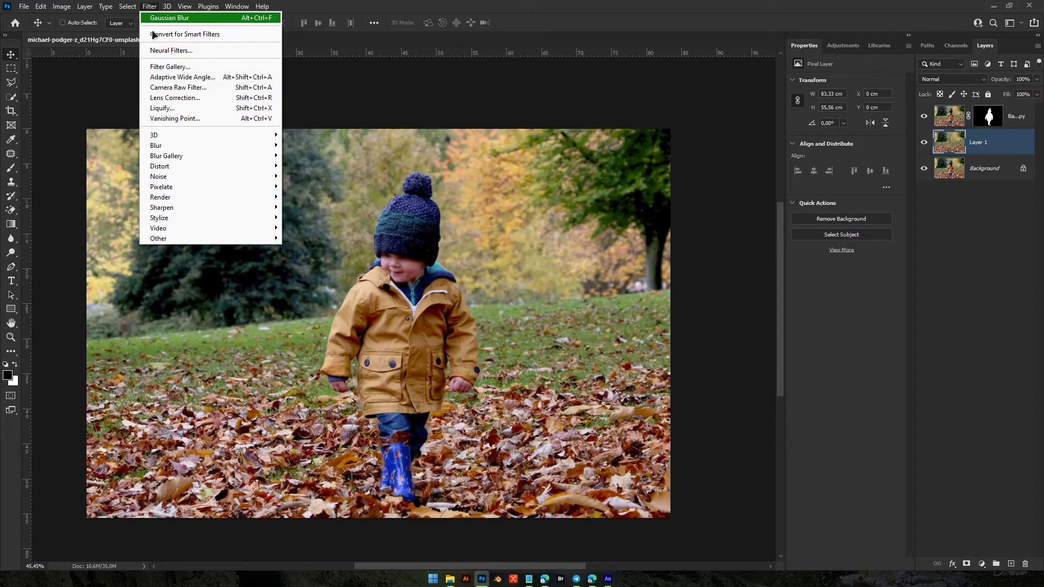
{"action": "mouse_move", "coordinate": [189, 157]}
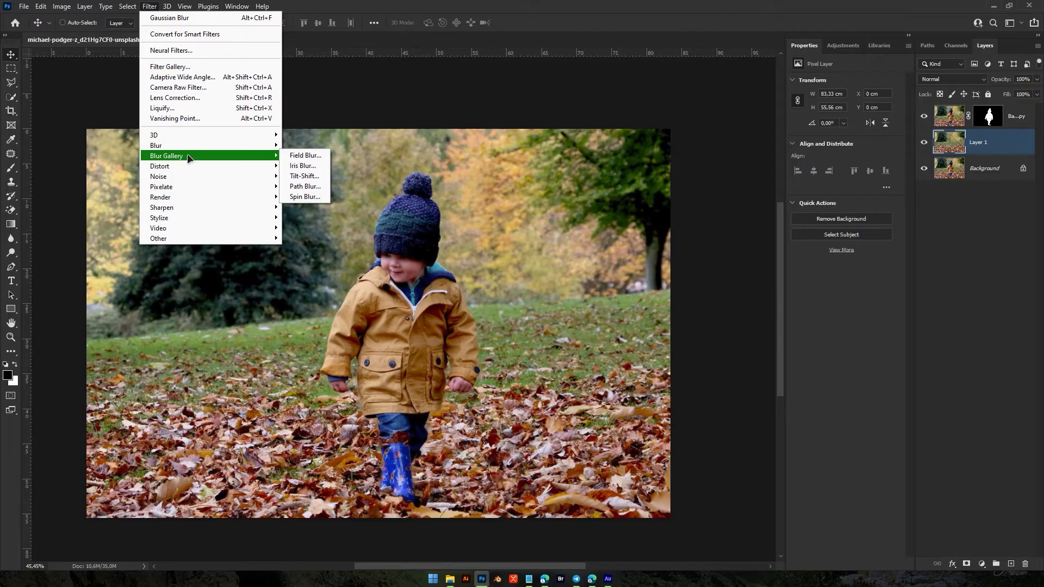
{"action": "left_click", "coordinate": [306, 176]}
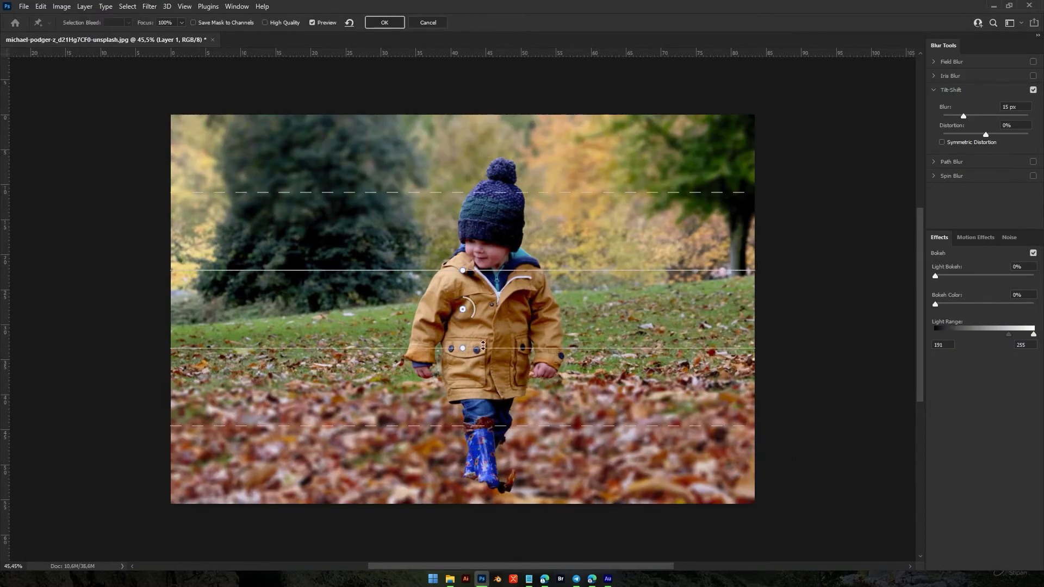
{"action": "left_click_drag", "start_coordinate": [496, 375], "coordinate": [497, 474]}
{"action": "left_click_drag", "start_coordinate": [469, 320], "coordinate": [469, 411]}
{"action": "left_click_drag", "start_coordinate": [512, 297], "coordinate": [512, 271]}
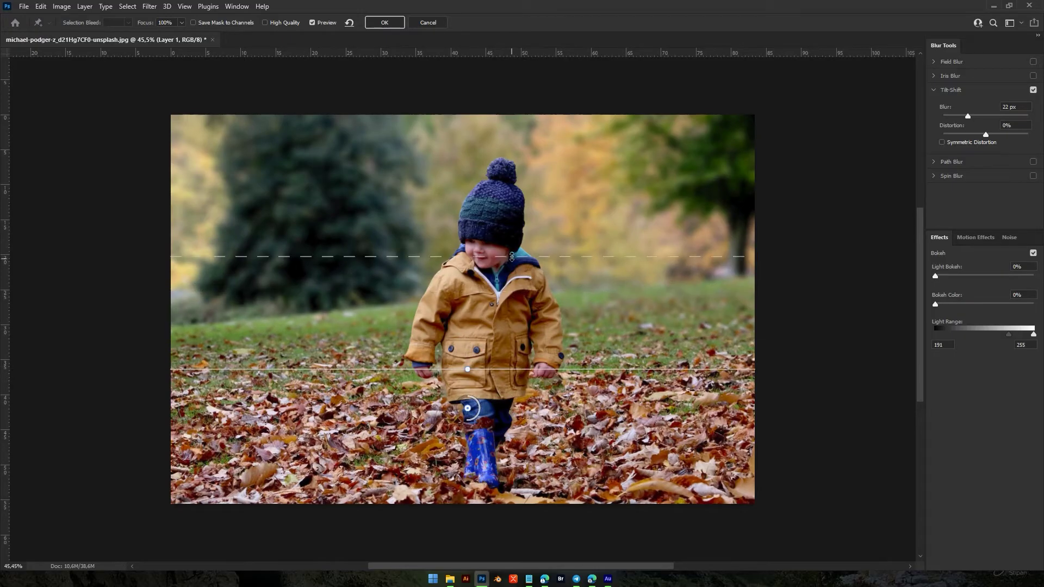
{"action": "left_click_drag", "start_coordinate": [499, 374], "coordinate": [497, 417]}
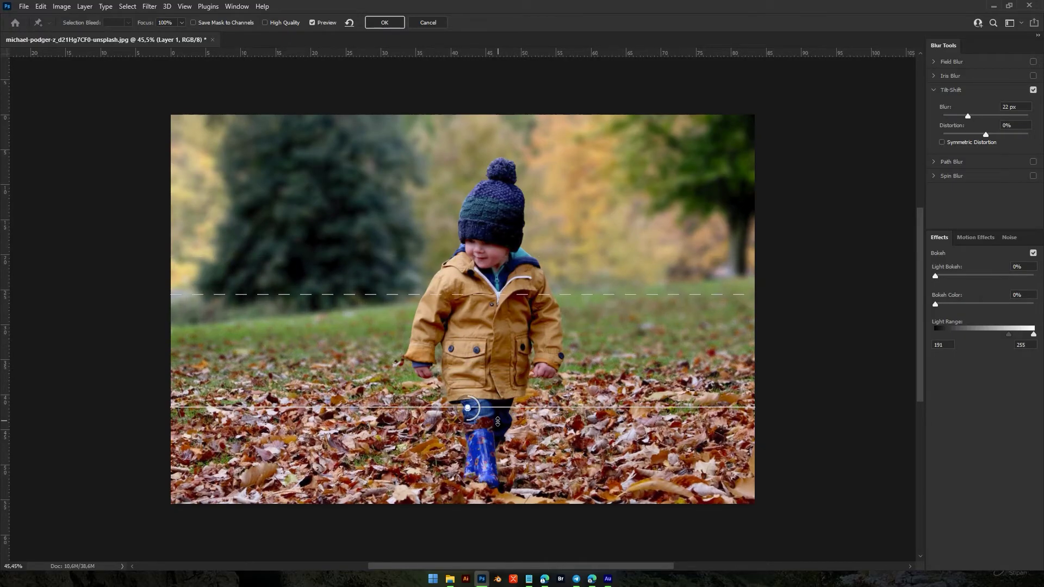
{"action": "left_click_drag", "start_coordinate": [522, 300], "coordinate": [522, 315]}
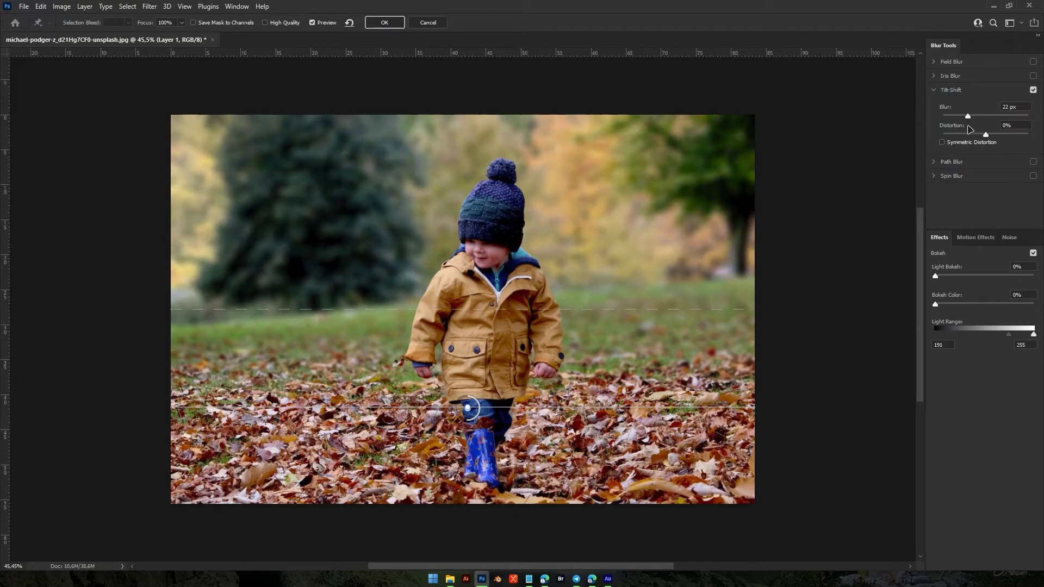
Set the Tilt-Shift blur to 43 px with Light Bokeh at 33% and Bokeh Color at 4%, and apply it.
{"action": "left_click_drag", "start_coordinate": [969, 119], "coordinate": [978, 119]}
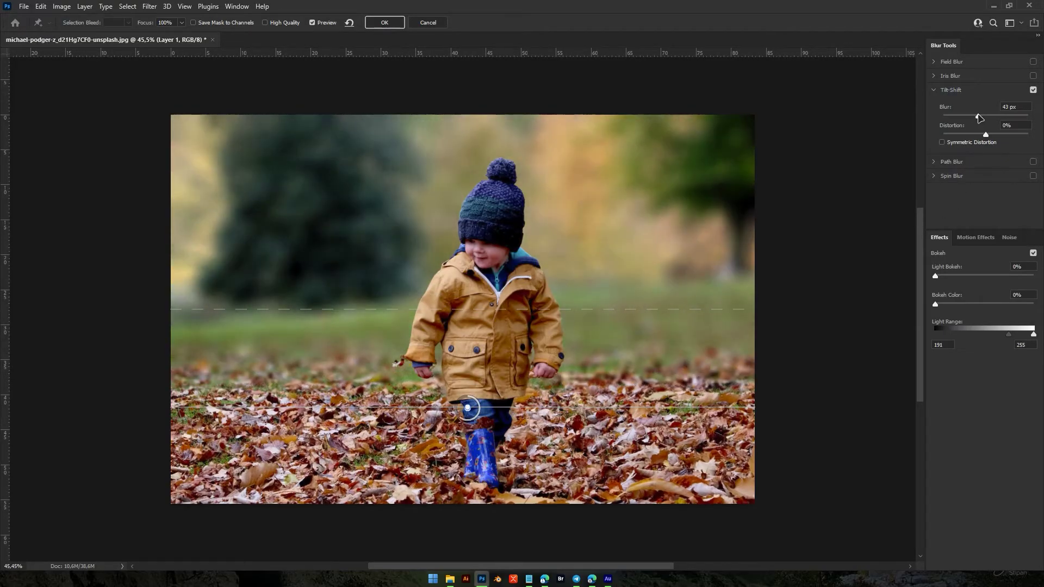
{"action": "left_click_drag", "start_coordinate": [937, 277], "coordinate": [939, 305]}
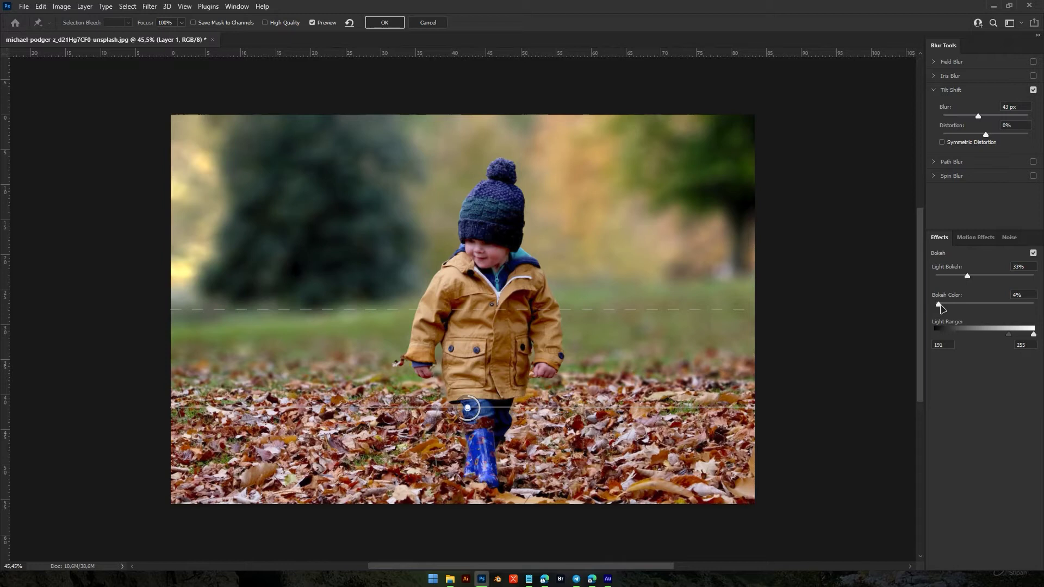
{"action": "left_click", "coordinate": [384, 22]}
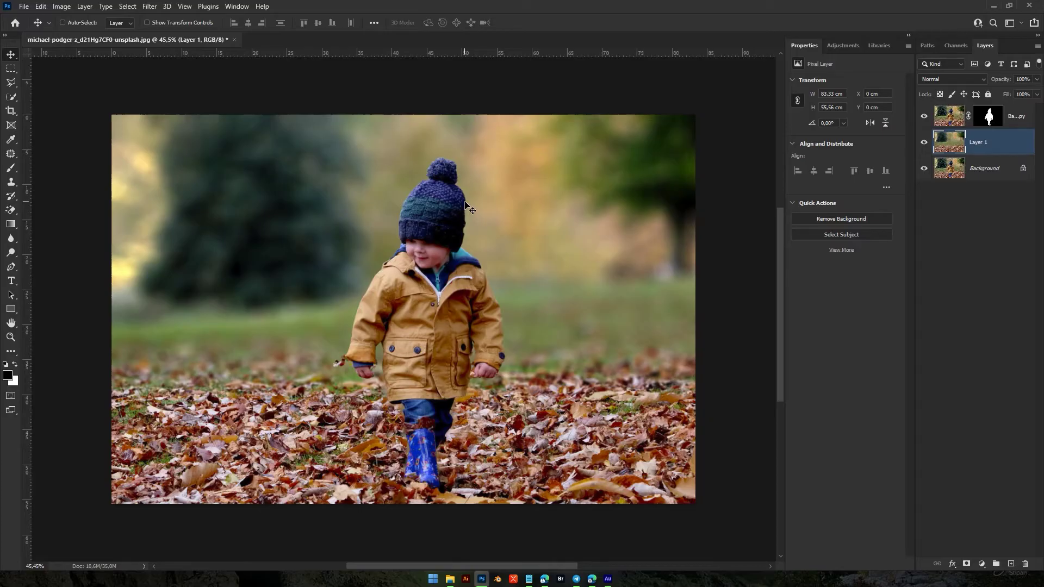
Create a new layer above the masked child layer and fill it with black.
{"action": "left_click", "coordinate": [1022, 117]}
{"action": "left_click", "coordinate": [1010, 565]}
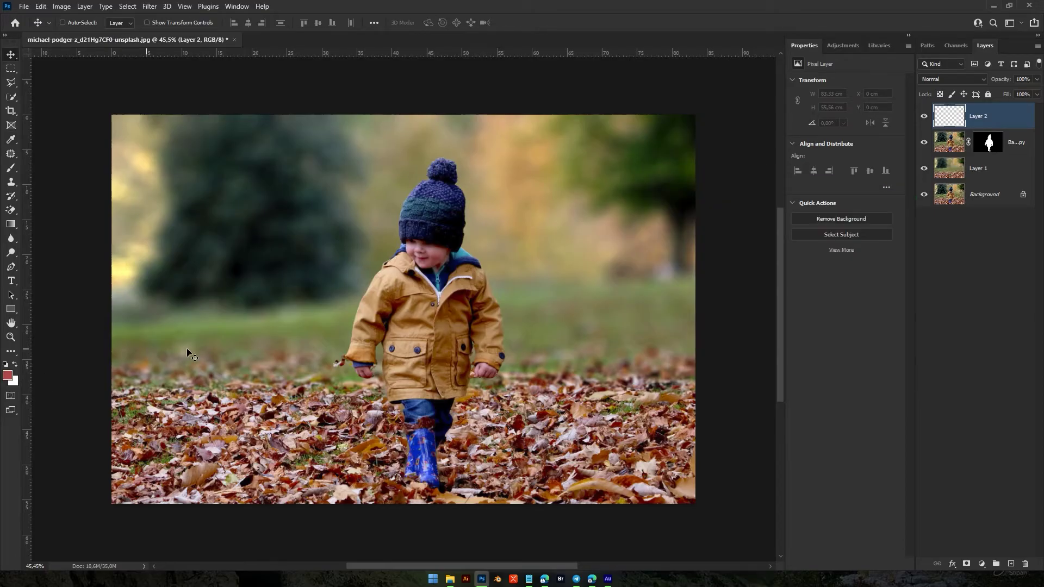
{"action": "key", "text": "d"}
{"action": "key", "text": "alt+BackSpace"}
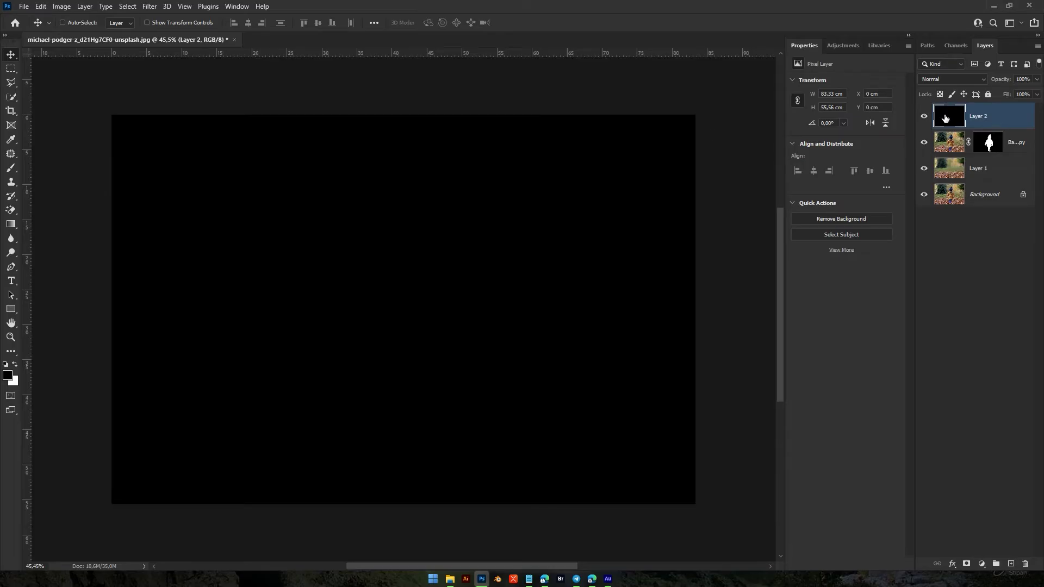
Apply an Add Noise filter to the black layer with a 190% amount and Uniform distribution.
{"action": "left_click", "coordinate": [153, 9]}
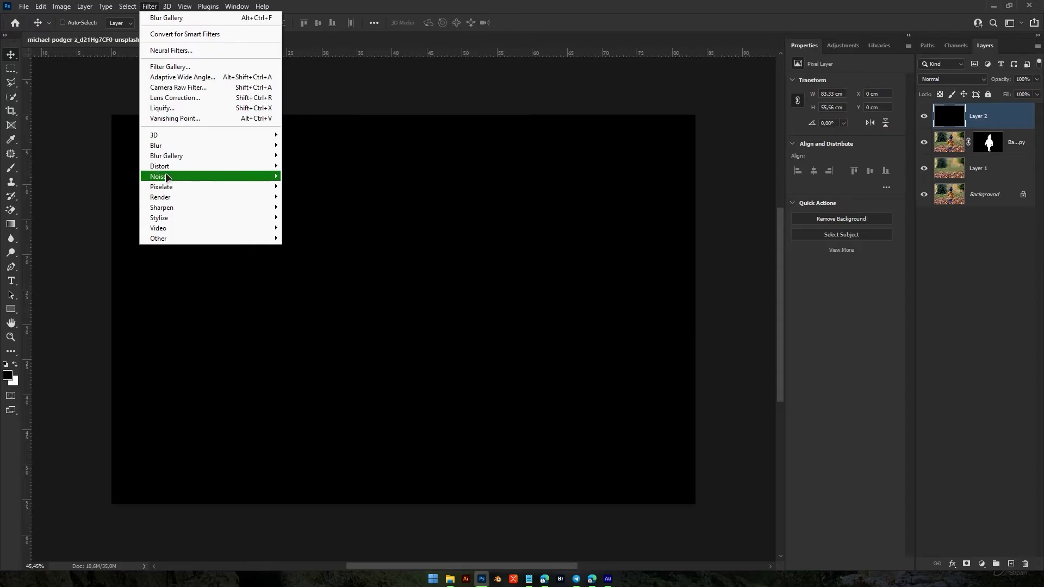
{"action": "mouse_move", "coordinate": [243, 175]}
{"action": "left_click", "coordinate": [307, 176]}
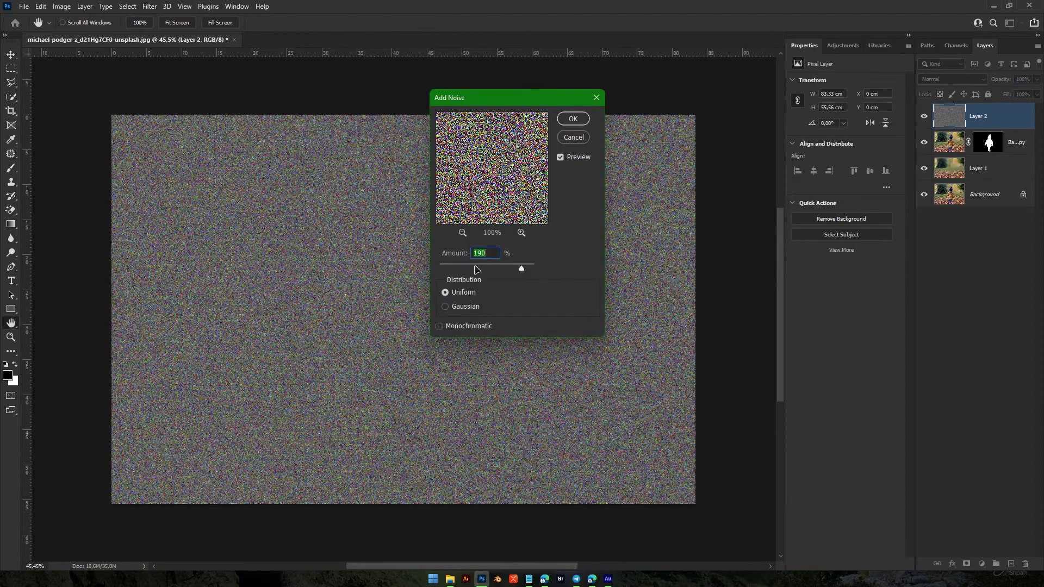
{"action": "left_click_drag", "start_coordinate": [521, 268], "coordinate": [495, 251]}
{"action": "type", "text": "1"}
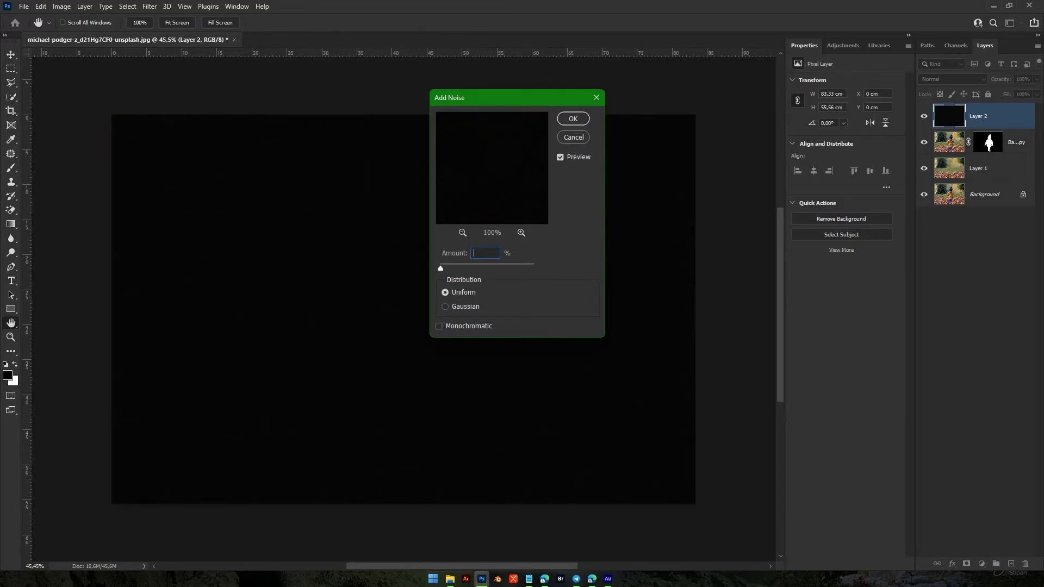
{"action": "type", "text": "90"}
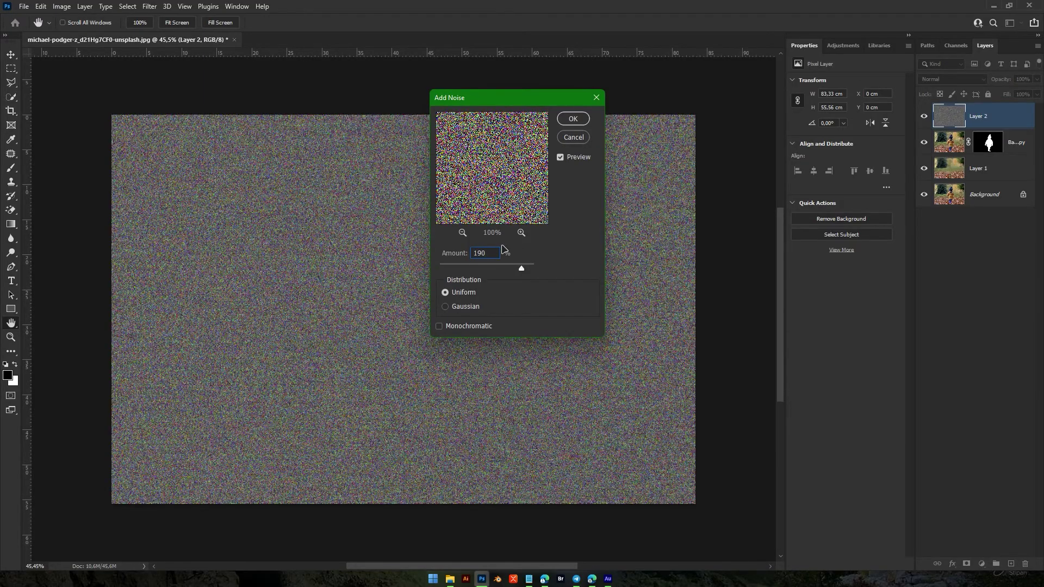
{"action": "left_click", "coordinate": [577, 117]}
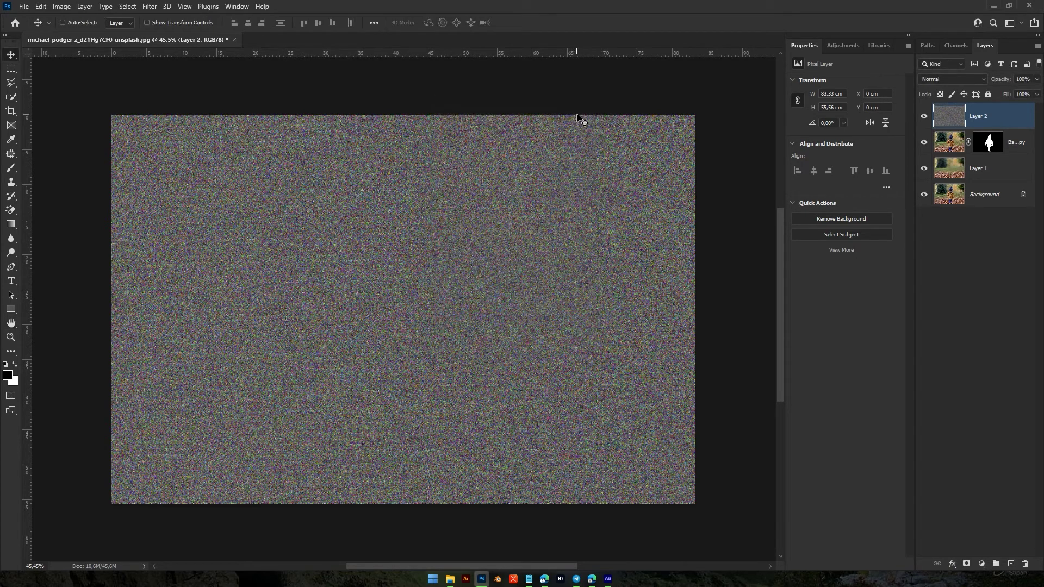
Apply a Gaussian Blur to the noise layer with a low radius that softens the grain into small blotches.
{"action": "left_click", "coordinate": [149, 6]}
{"action": "mouse_move", "coordinate": [163, 145]}
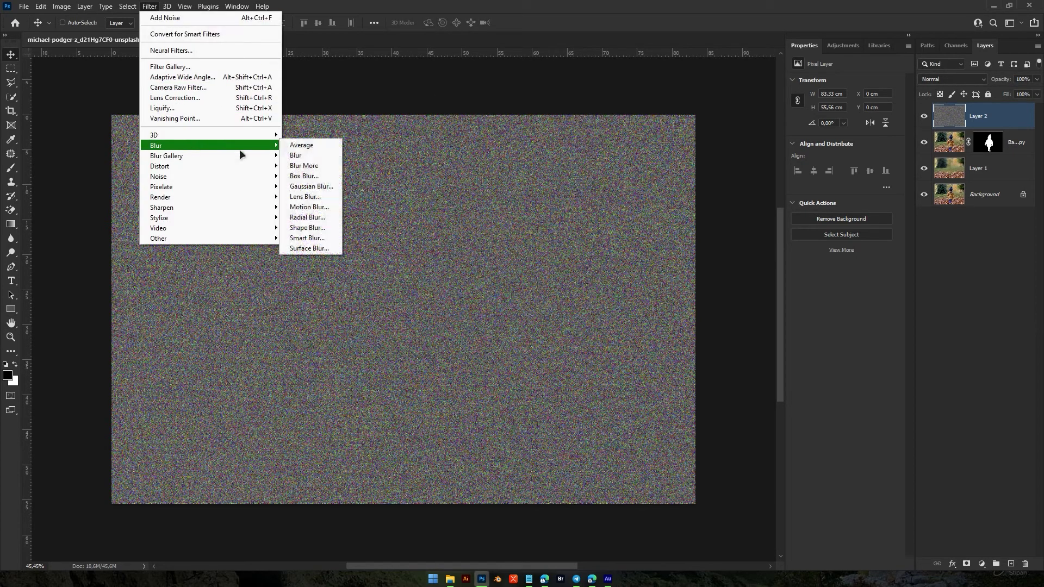
{"action": "left_click", "coordinate": [306, 186]}
{"action": "scroll", "coordinate": [496, 269], "scroll_direction": "down", "scroll_amount": 5}
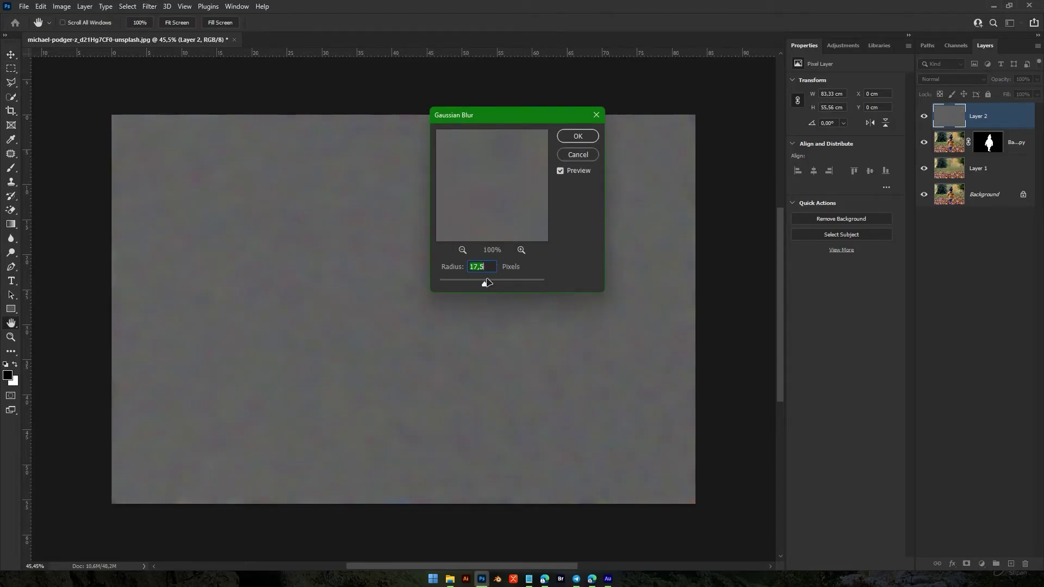
{"action": "left_click_drag", "start_coordinate": [487, 284], "coordinate": [465, 282]}
{"action": "left_click", "coordinate": [462, 286]}
{"action": "left_click", "coordinate": [578, 137]}
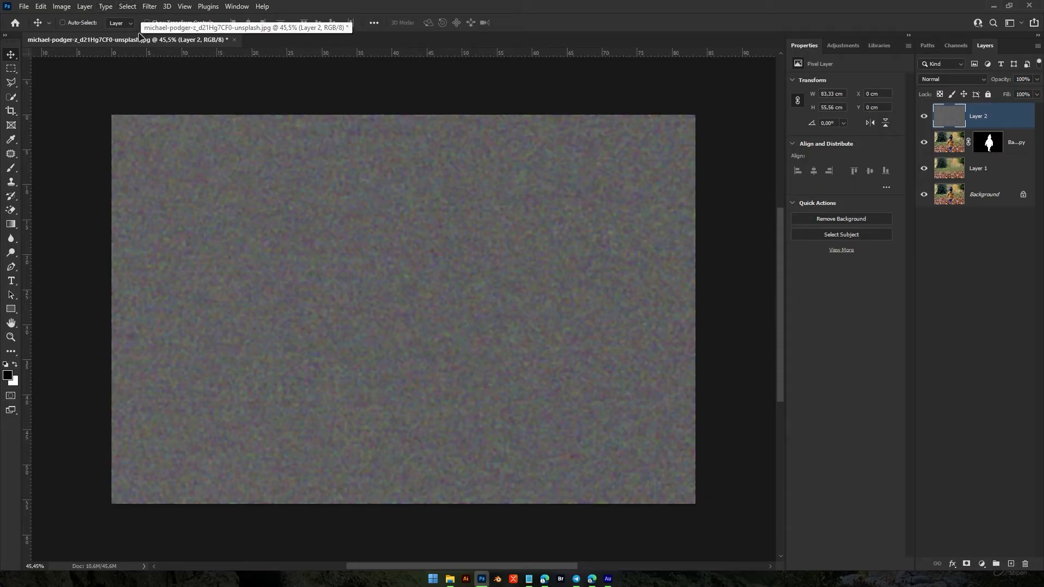
Try a Threshold adjustment on Layer 2 that leaves only a few sparse white specks on black.
{"action": "left_click", "coordinate": [61, 6]}
{"action": "mouse_move", "coordinate": [82, 34]}
{"action": "left_click", "coordinate": [190, 180]}
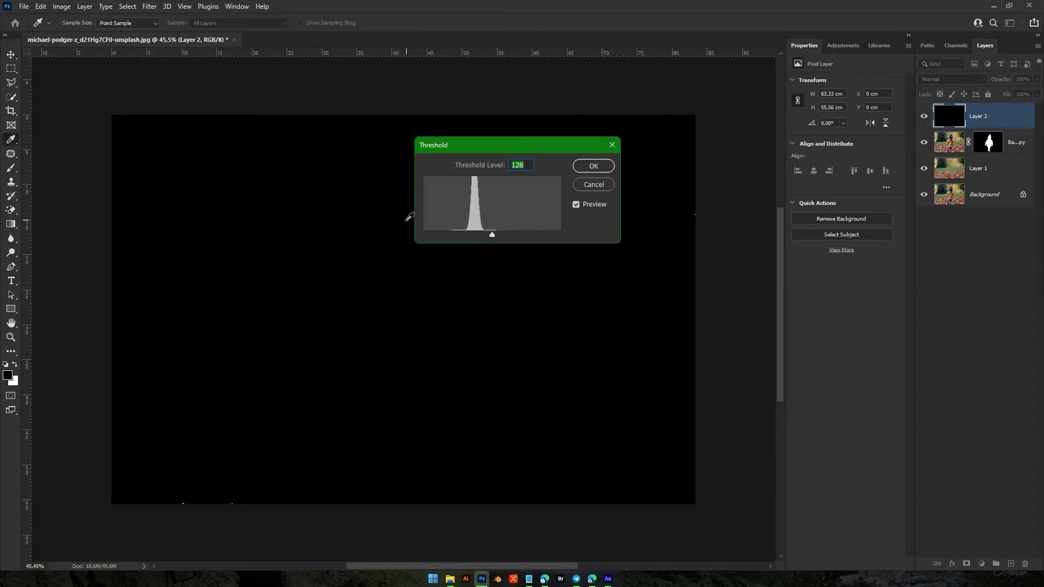
{"action": "left_click_drag", "start_coordinate": [492, 236], "coordinate": [482, 237]}
{"action": "left_click_drag", "start_coordinate": [484, 237], "coordinate": [484, 237]}
{"action": "left_click", "coordinate": [600, 172]}
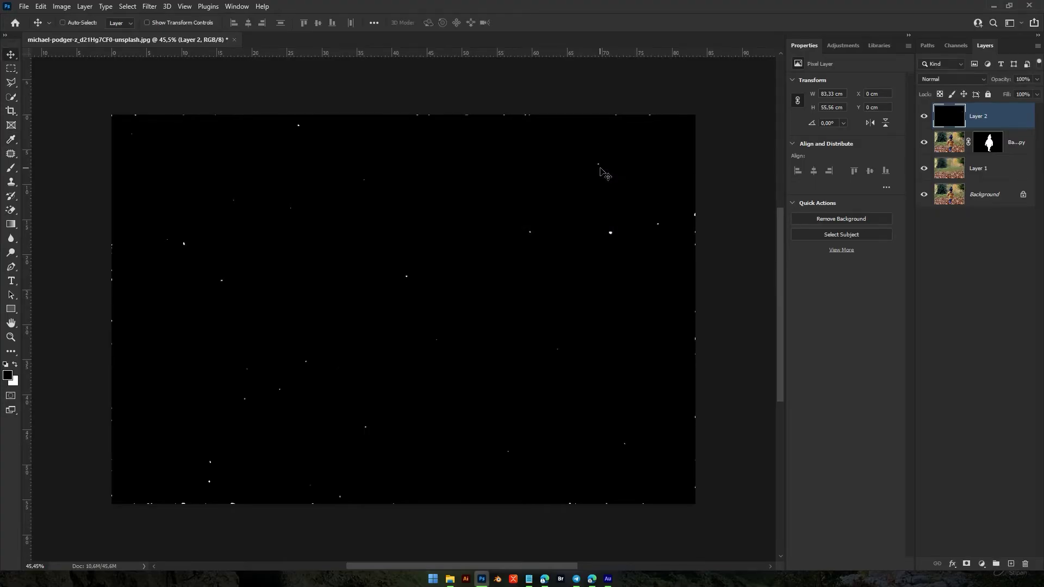
Try a 46 px Field Blur on the sparse specks with increased Light Bokeh and Bokeh Color.
{"action": "left_click", "coordinate": [155, 7]}
{"action": "mouse_move", "coordinate": [188, 147]}
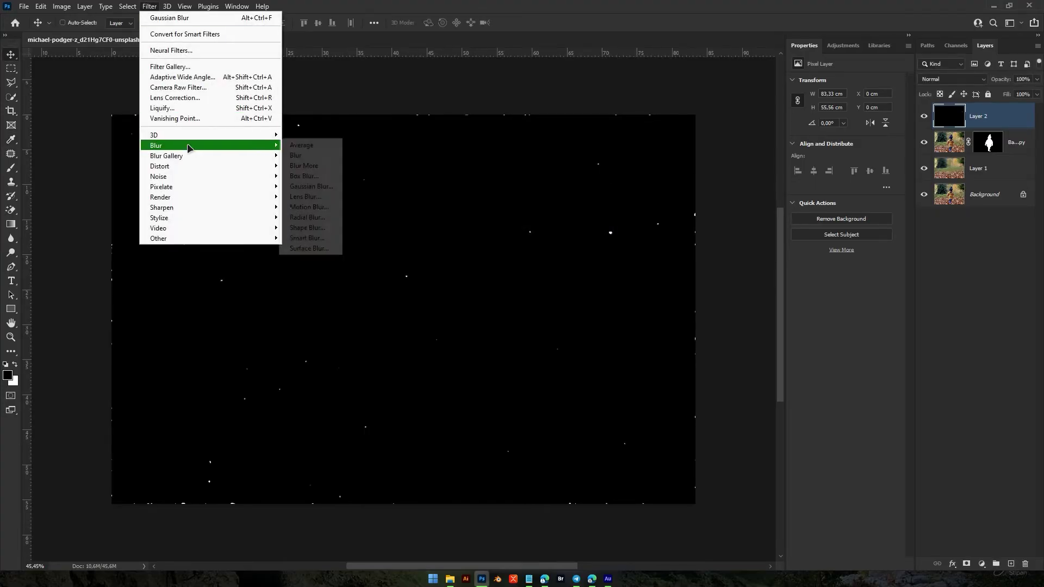
{"action": "mouse_move", "coordinate": [255, 156]}
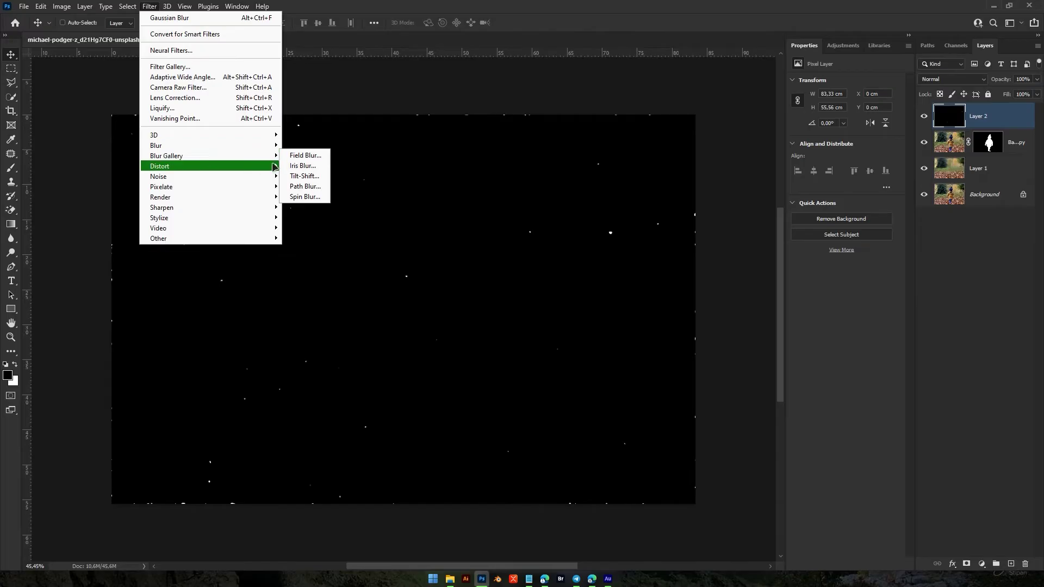
{"action": "left_click", "coordinate": [301, 156]}
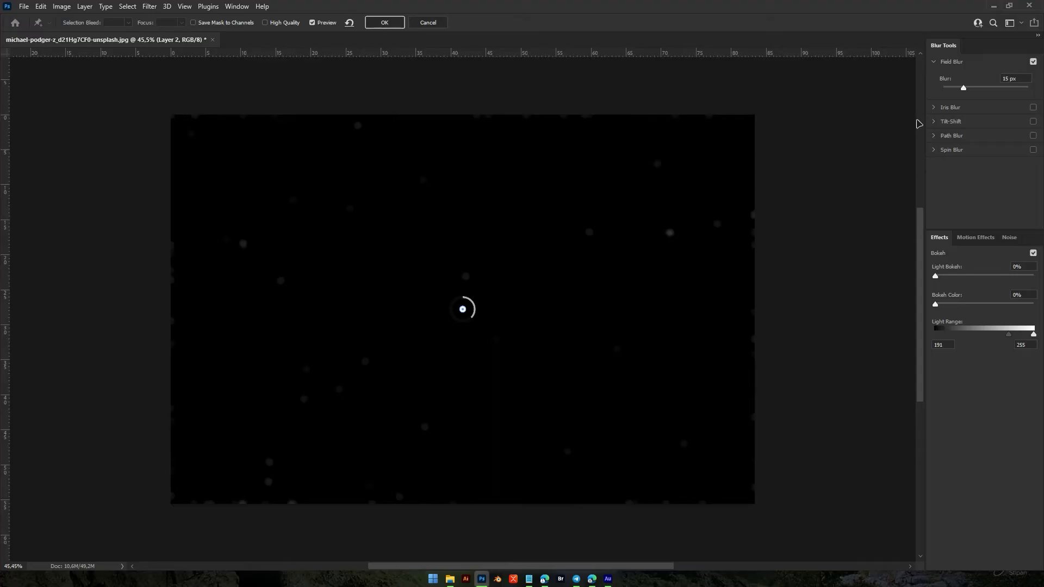
{"action": "mouse_move", "coordinate": [964, 91]}
{"action": "left_mouse_down"}
{"action": "mouse_move", "coordinate": [998, 92]}
{"action": "mouse_move", "coordinate": [978, 93]}
{"action": "left_mouse_up"}
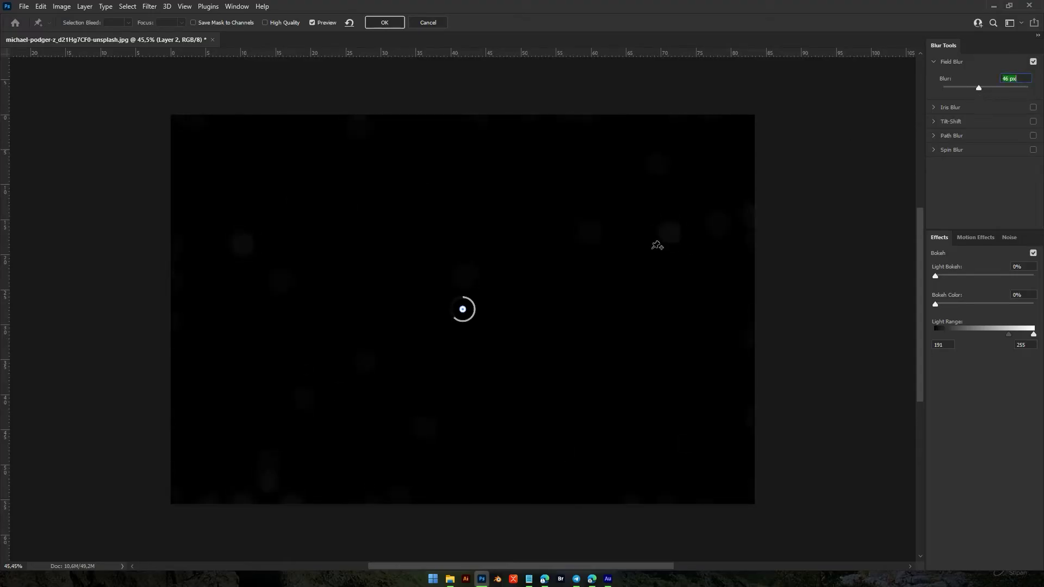
{"action": "left_click_drag", "start_coordinate": [936, 280], "coordinate": [973, 276]}
{"action": "left_click_drag", "start_coordinate": [935, 305], "coordinate": [959, 304]}
{"action": "key", "text": "Return"}
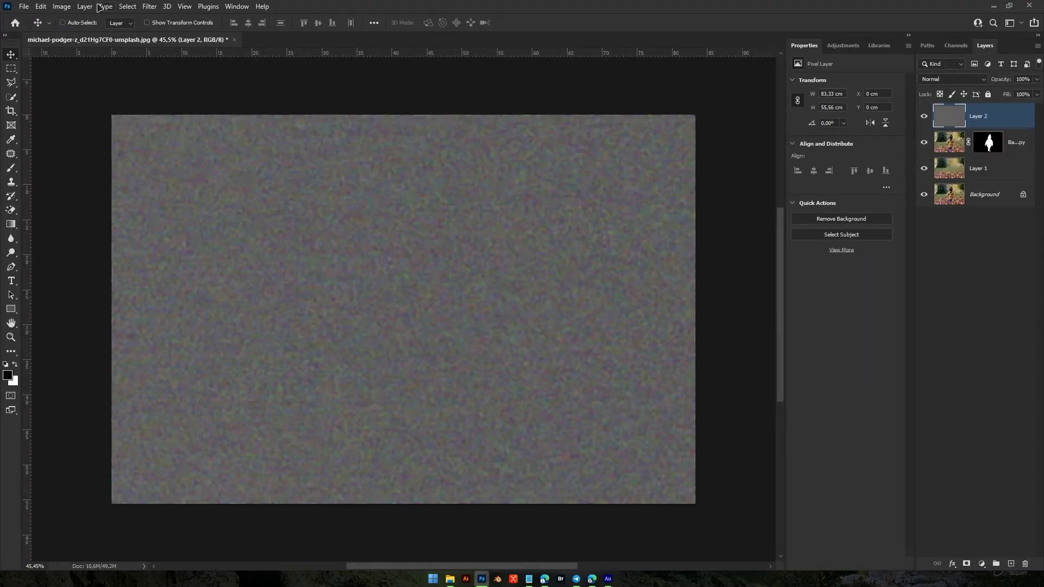
Apply a Threshold adjustment at level 113 to the blurred noise on Layer 2.
{"action": "left_click", "coordinate": [62, 6]}
{"action": "mouse_move", "coordinate": [78, 34]}
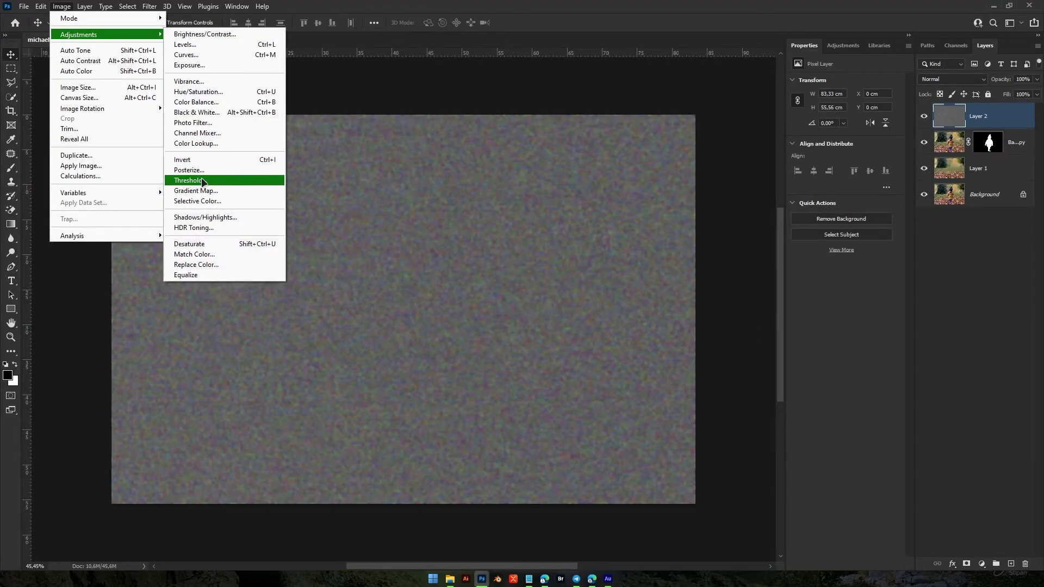
{"action": "left_click", "coordinate": [212, 175]}
{"action": "key", "text": "Up"}
{"action": "key", "text": "Up"}
{"action": "key", "text": "Up"}
{"action": "key", "text": "Up"}
{"action": "key", "text": "Down"}
{"action": "key", "text": "Down"}
{"action": "key", "text": "Down"}
{"action": "key", "text": "Down"}
{"action": "key", "text": "Down"}
{"action": "key", "text": "Down"}
{"action": "key", "text": "Down"}
{"action": "key", "text": "Down"}
{"action": "key", "text": "Down"}
{"action": "key", "text": "Down"}
{"action": "key", "text": "Down"}
{"action": "key", "text": "Down"}
{"action": "key", "text": "Down"}
{"action": "key", "text": "Down"}
{"action": "key", "text": "Down"}
{"action": "key", "text": "Down"}
{"action": "key", "text": "Down"}
{"action": "key", "text": "Down"}
{"action": "key", "text": "Down"}
{"action": "key", "text": "Down"}
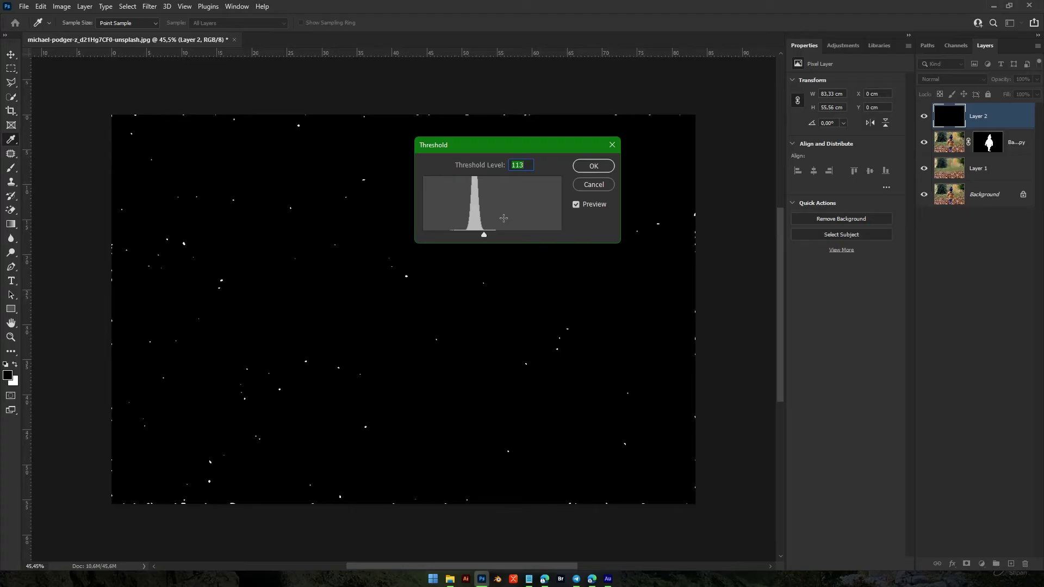
{"action": "left_click", "coordinate": [594, 166]}
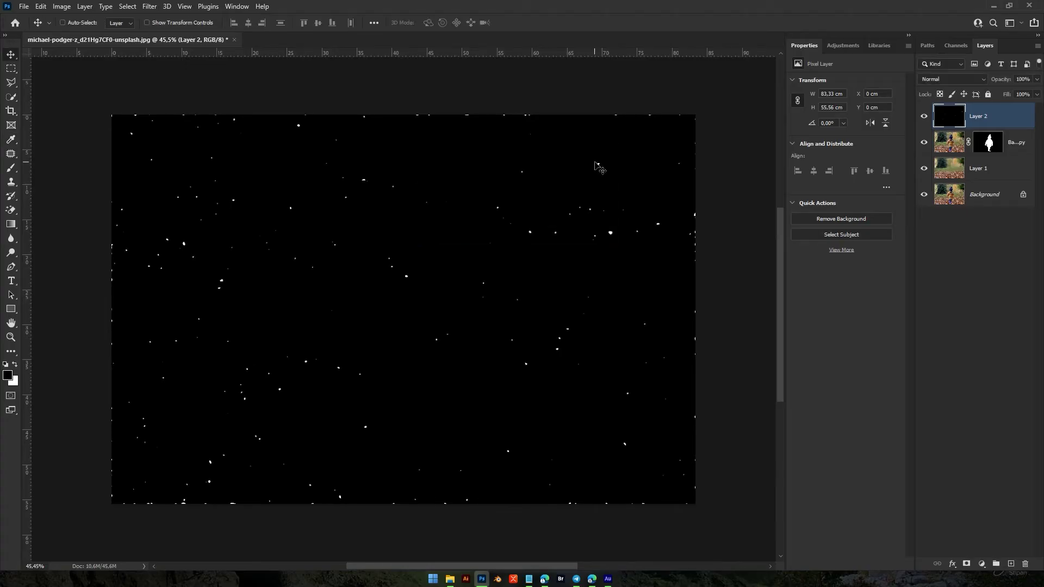
Apply a 167 px Field Blur to Layer 2 with Light Bokeh 73%, Bokeh Color 57% and a slightly lowered light range start.
{"action": "left_click", "coordinate": [155, 7]}
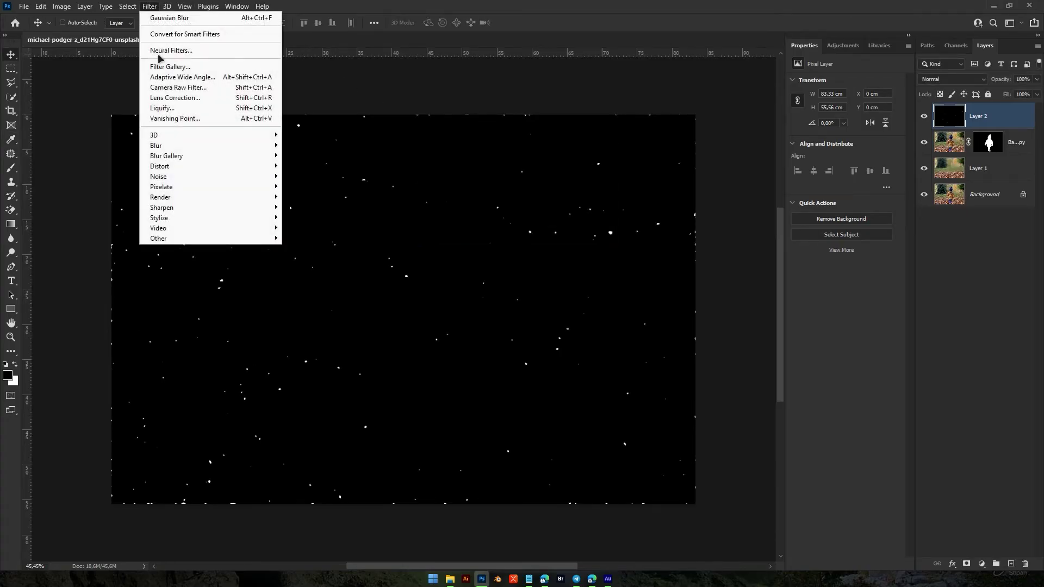
{"action": "mouse_move", "coordinate": [174, 156]}
{"action": "left_click", "coordinate": [303, 156]}
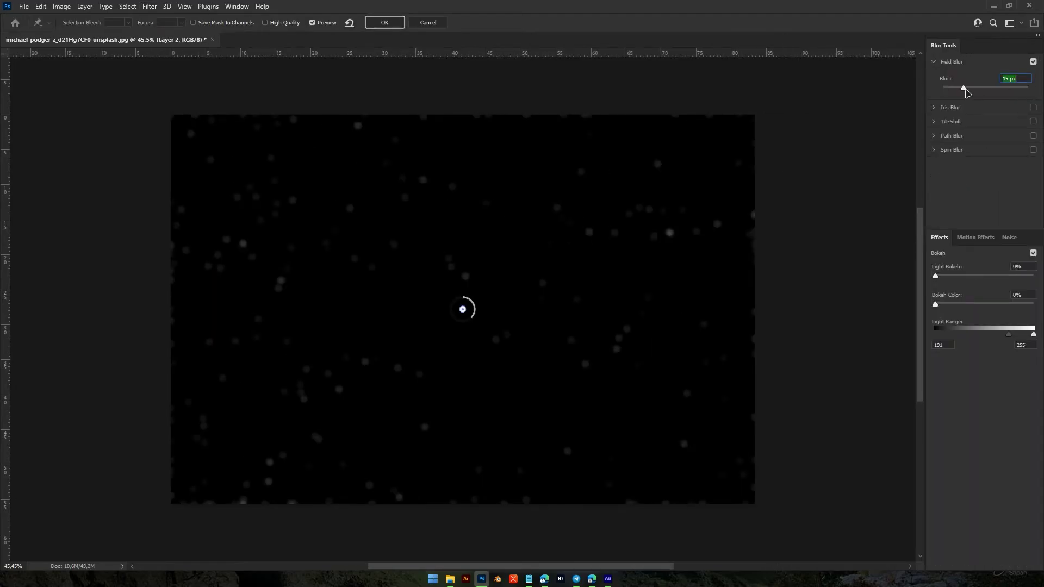
{"action": "left_click_drag", "start_coordinate": [963, 89], "coordinate": [983, 92]}
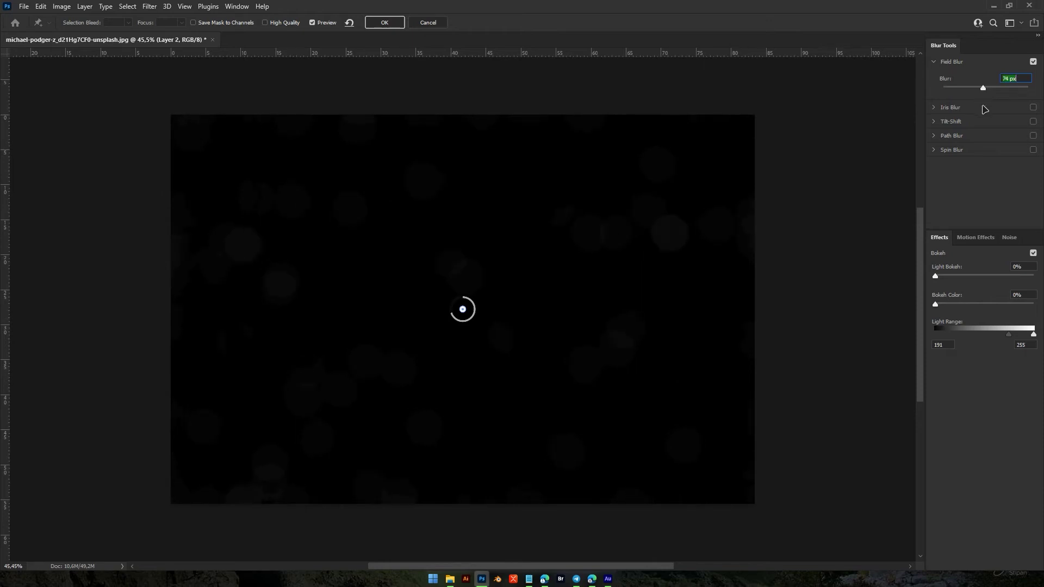
{"action": "left_click_drag", "start_coordinate": [936, 277], "coordinate": [1009, 275]}
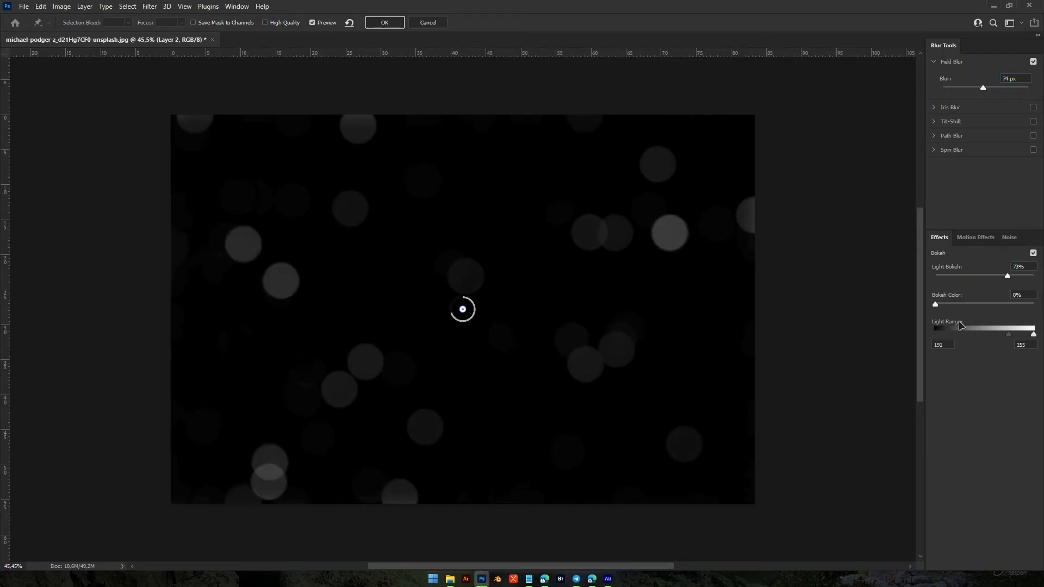
{"action": "left_click_drag", "start_coordinate": [941, 305], "coordinate": [993, 306]}
{"action": "left_click_drag", "start_coordinate": [982, 88], "coordinate": [997, 88]}
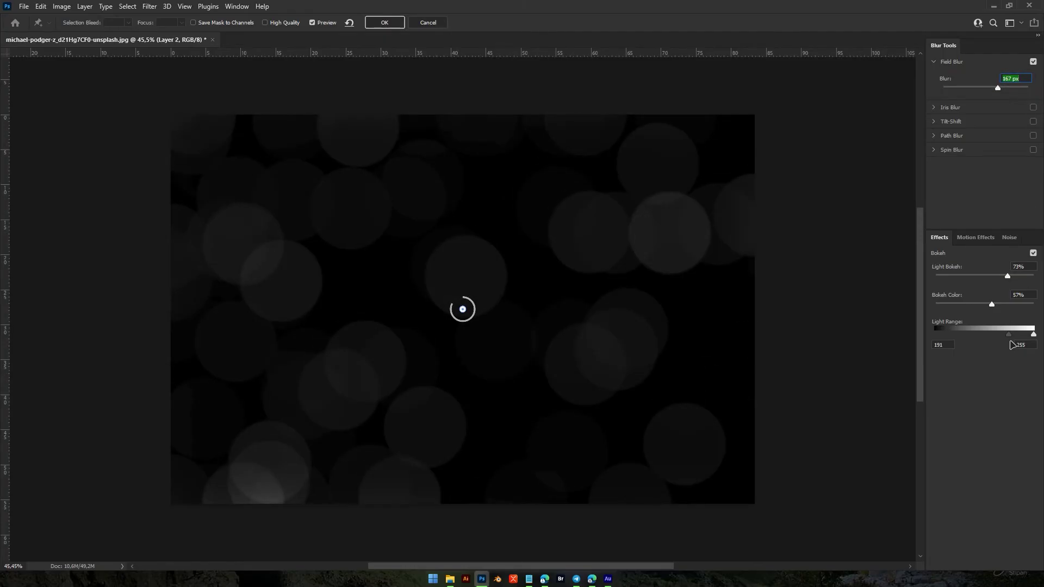
{"action": "mouse_move", "coordinate": [1008, 335]}
{"action": "left_mouse_down"}
{"action": "mouse_move", "coordinate": [971, 336]}
{"action": "mouse_move", "coordinate": [1009, 337]}
{"action": "left_mouse_up"}
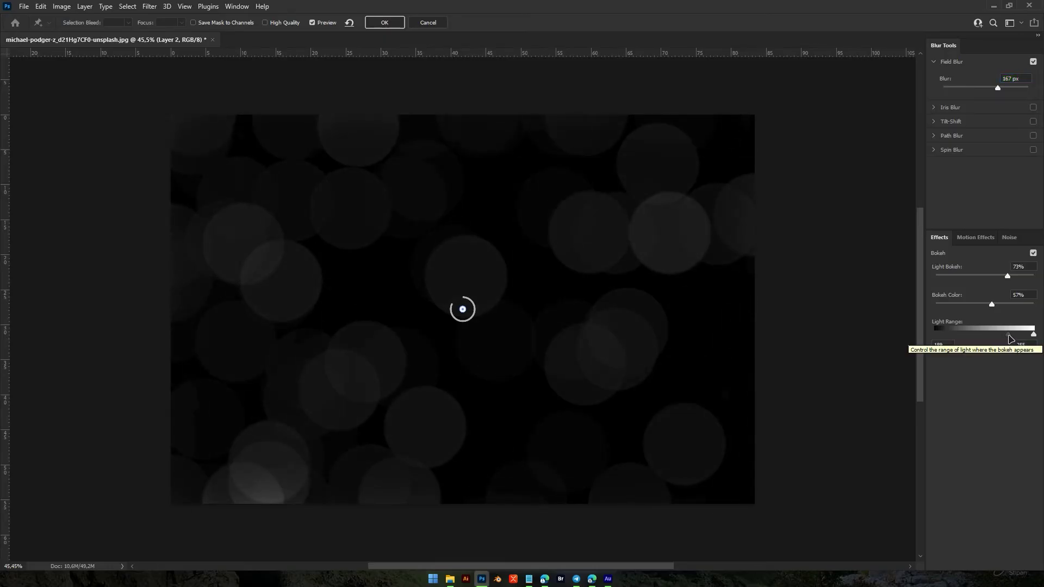
{"action": "left_click", "coordinate": [387, 23]}
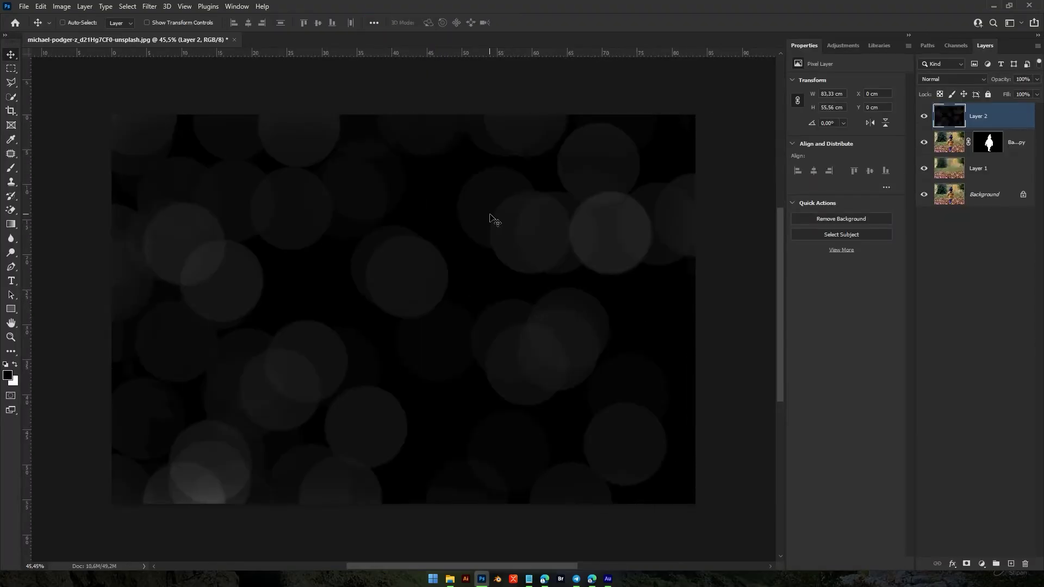
Duplicate the Background layer and place the copy above Layer 2.
{"action": "left_click", "coordinate": [983, 198]}
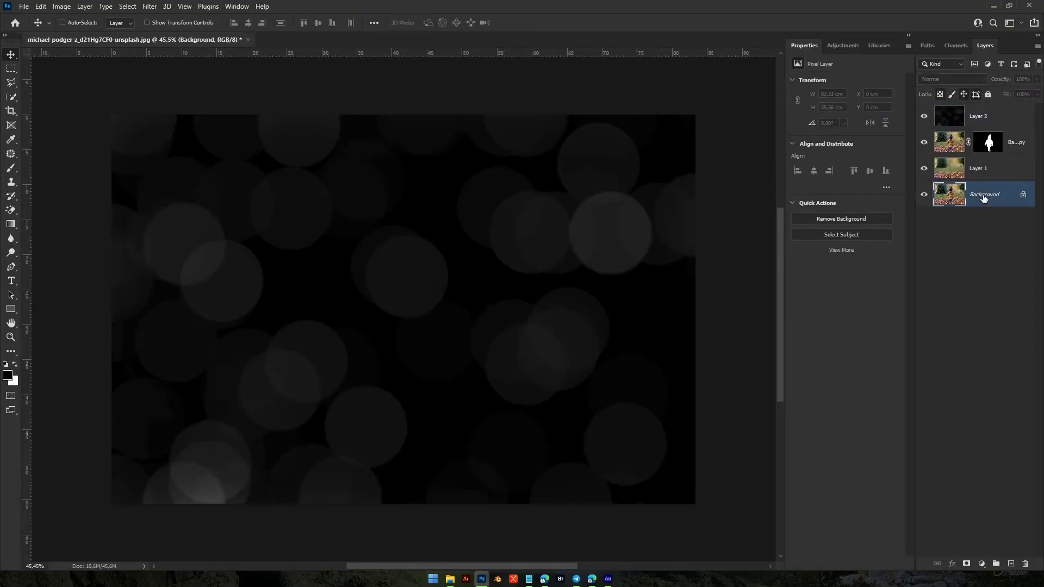
{"action": "key", "text": "ctrl+j"}
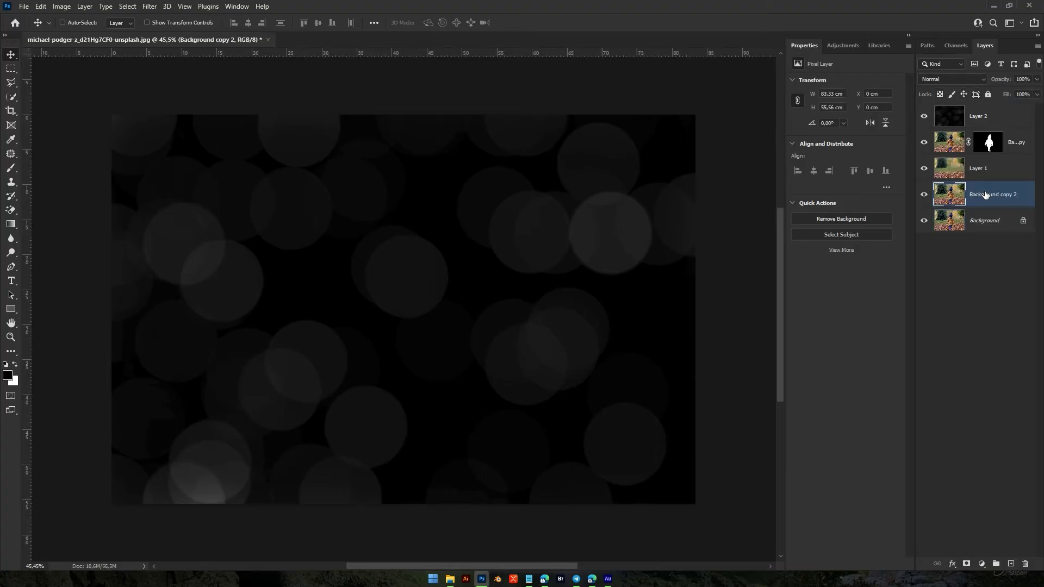
{"action": "left_click_drag", "start_coordinate": [985, 195], "coordinate": [983, 110]}
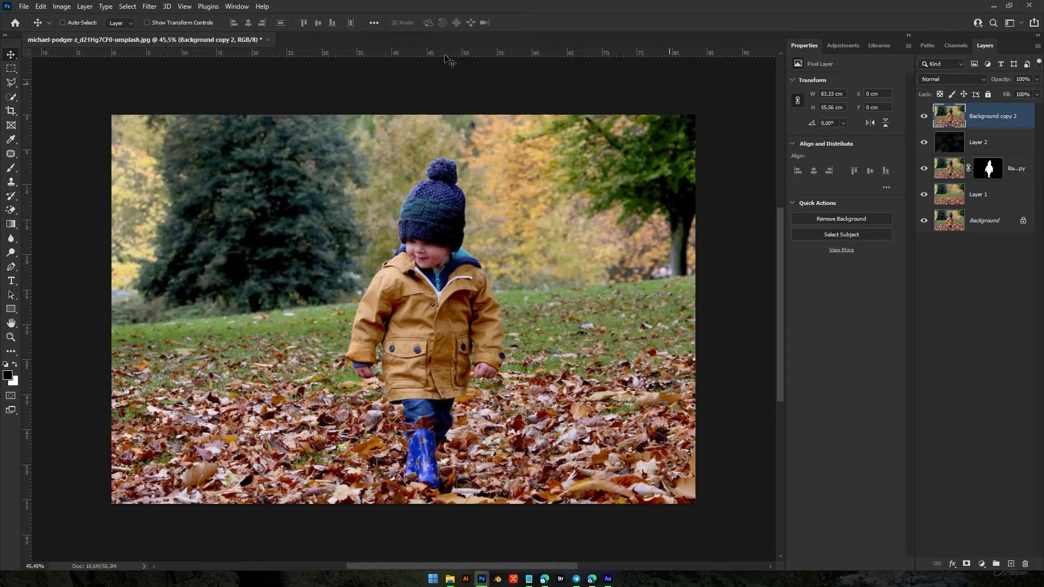
Apply a Gaussian Blur with a 20.8 px radius to Background copy 2.
{"action": "left_click", "coordinate": [149, 6]}
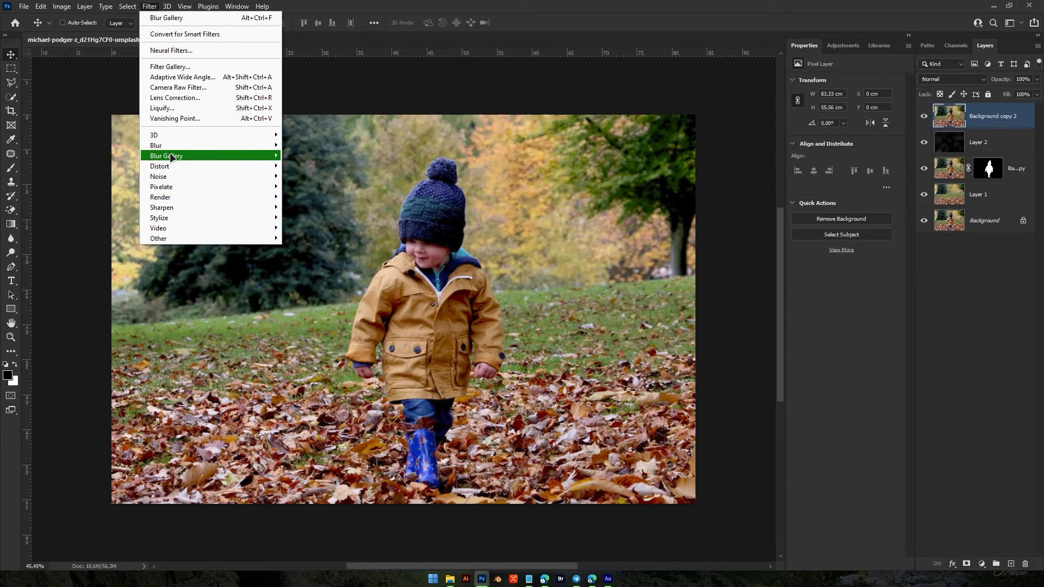
{"action": "mouse_move", "coordinate": [176, 149]}
{"action": "left_click", "coordinate": [305, 187]}
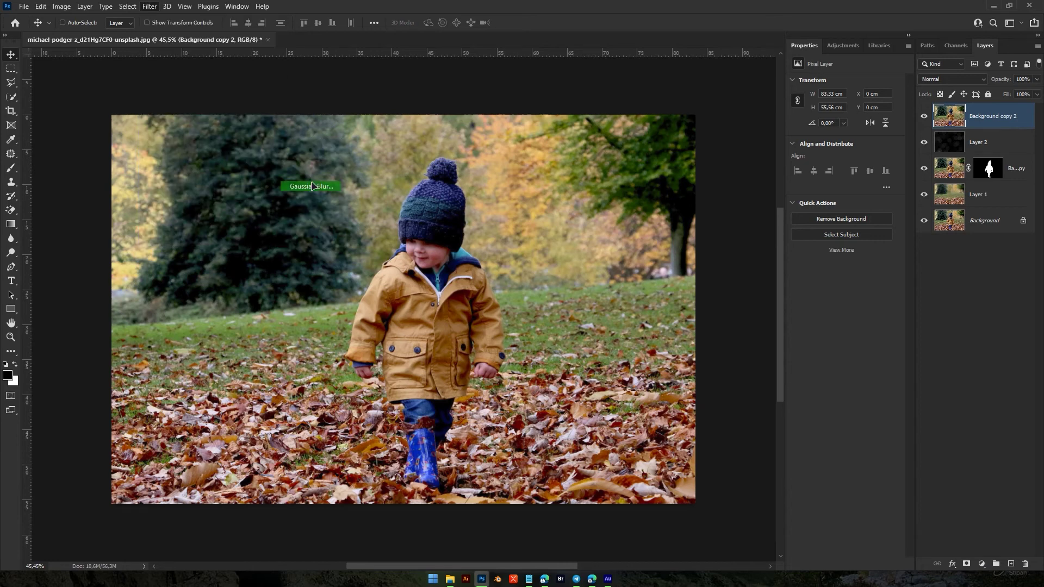
{"action": "left_click_drag", "start_coordinate": [485, 116], "coordinate": [536, 115]}
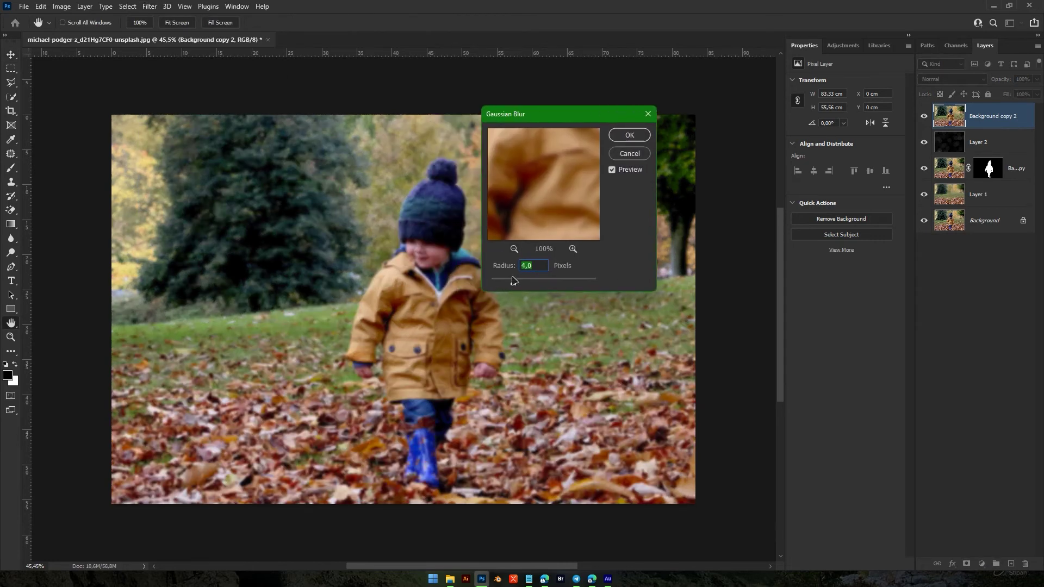
{"action": "left_click_drag", "start_coordinate": [513, 285], "coordinate": [537, 285]}
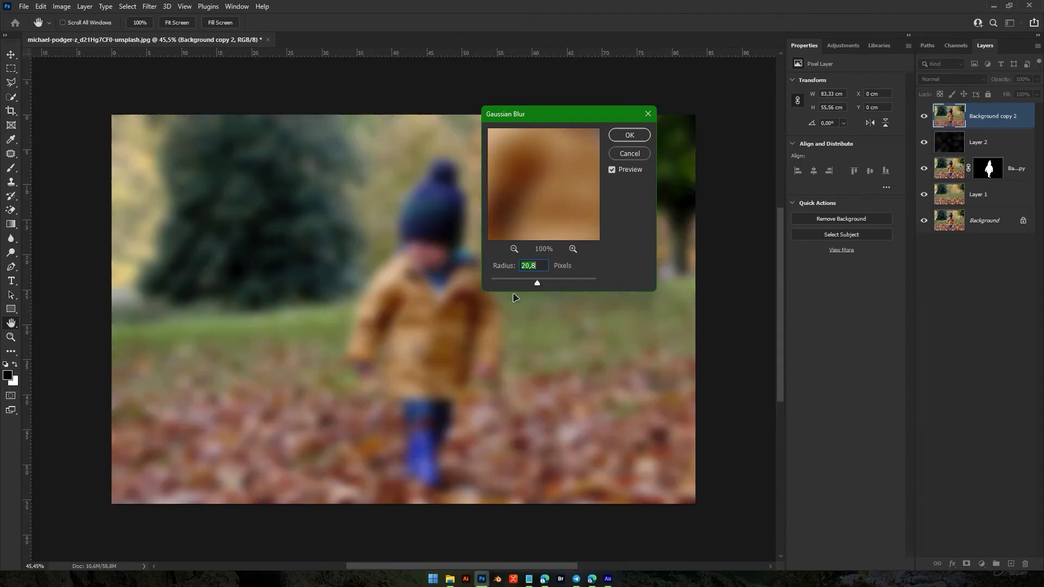
{"action": "left_click", "coordinate": [628, 137]}
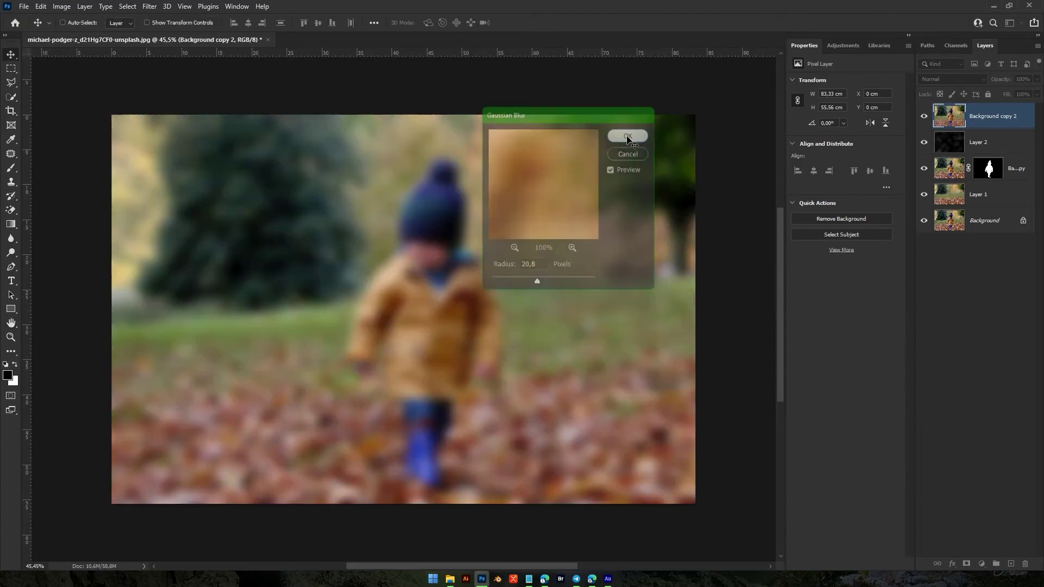
Clip the blurred Background copy 2 to Layer 2 and set its blend mode to Color.
{"action": "right_click", "coordinate": [990, 117]}
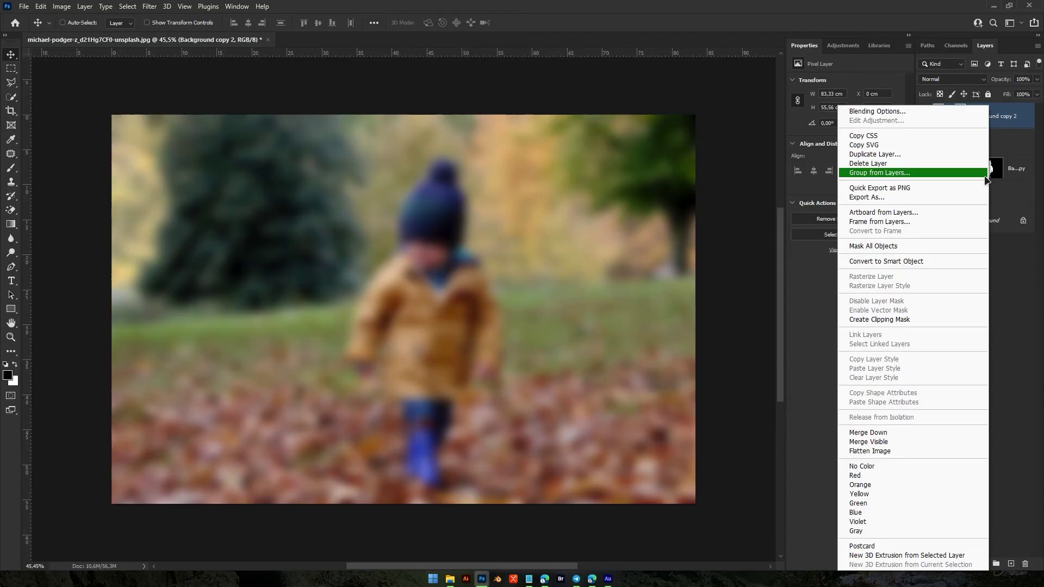
{"action": "left_click", "coordinate": [929, 319]}
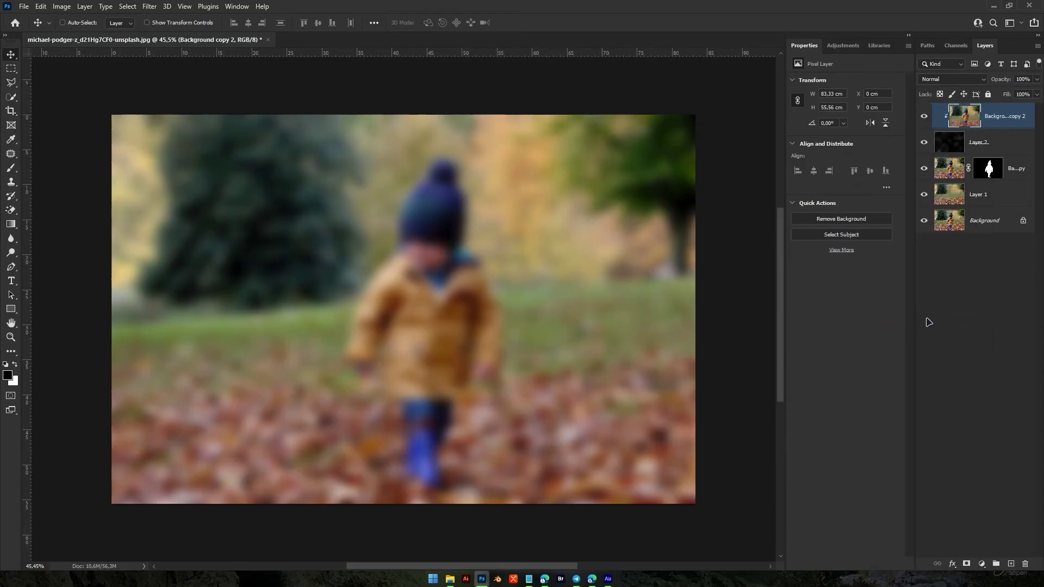
{"action": "left_click", "coordinate": [944, 80]}
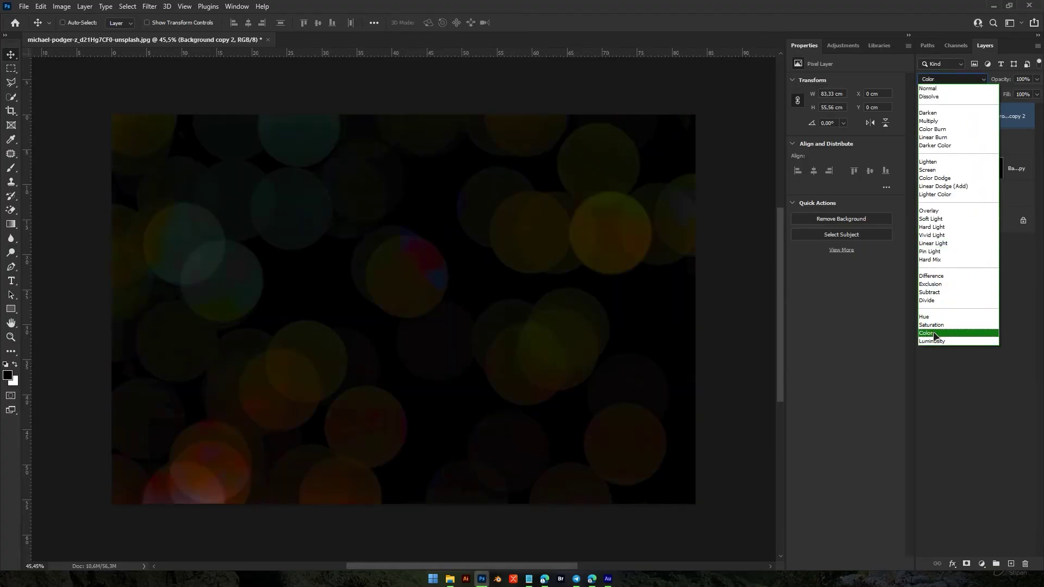
{"action": "left_click", "coordinate": [937, 333]}
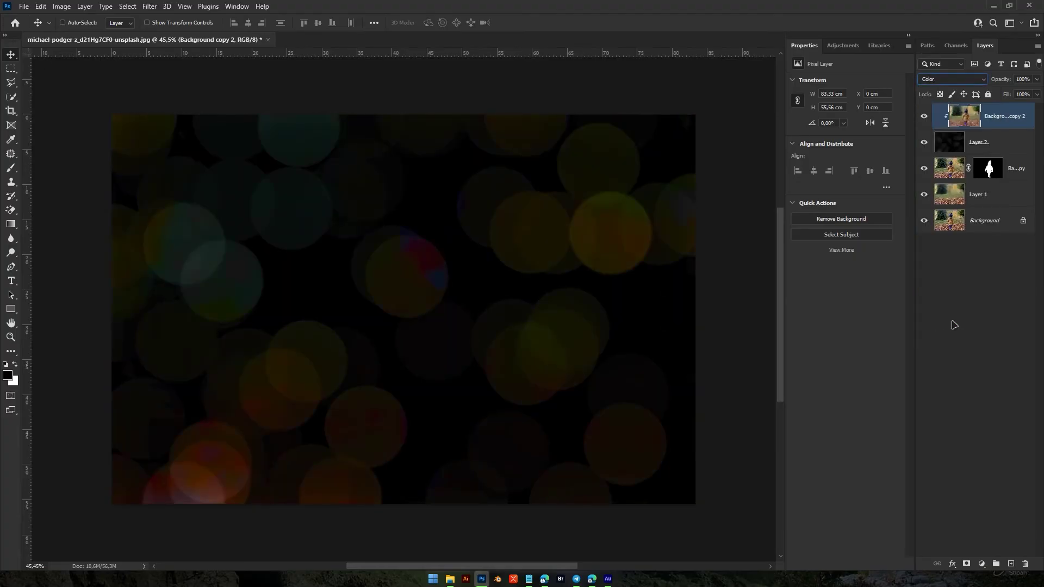
Set the blend mode of the bokeh layer, Layer 2, to Screen.
{"action": "left_click", "coordinate": [1002, 143]}
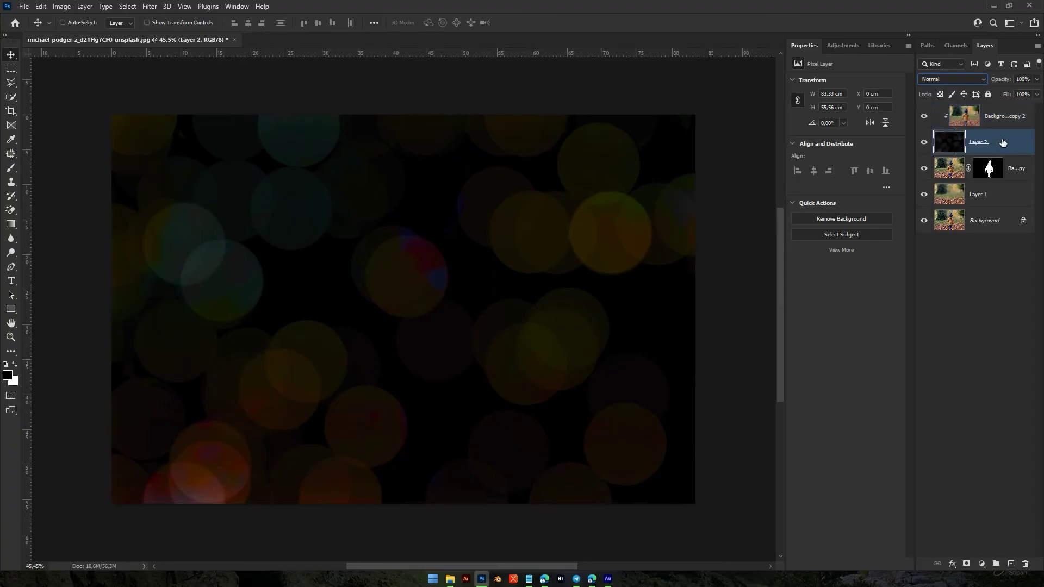
{"action": "left_click", "coordinate": [973, 80]}
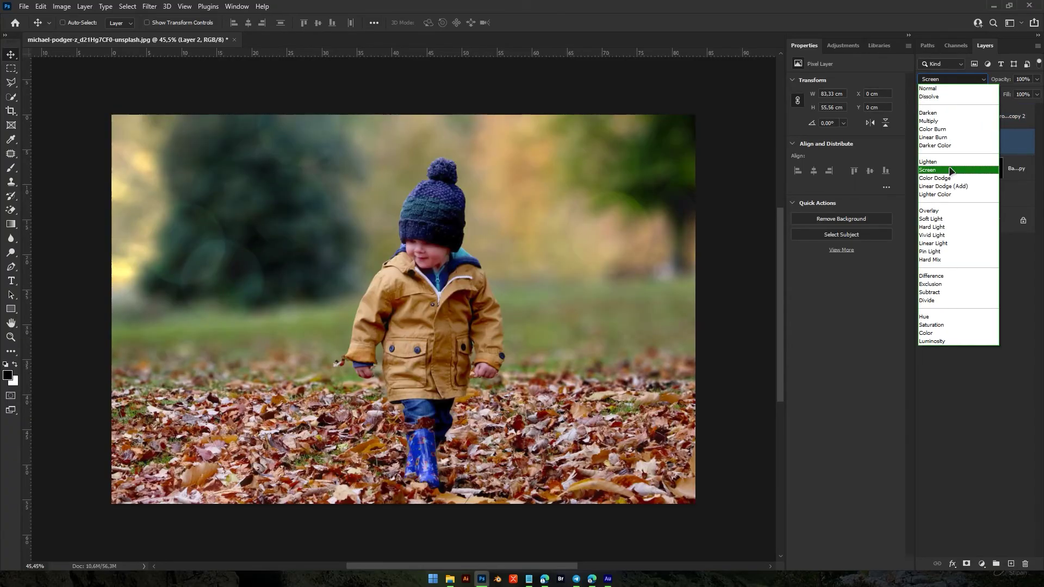
{"action": "left_click", "coordinate": [951, 170]}
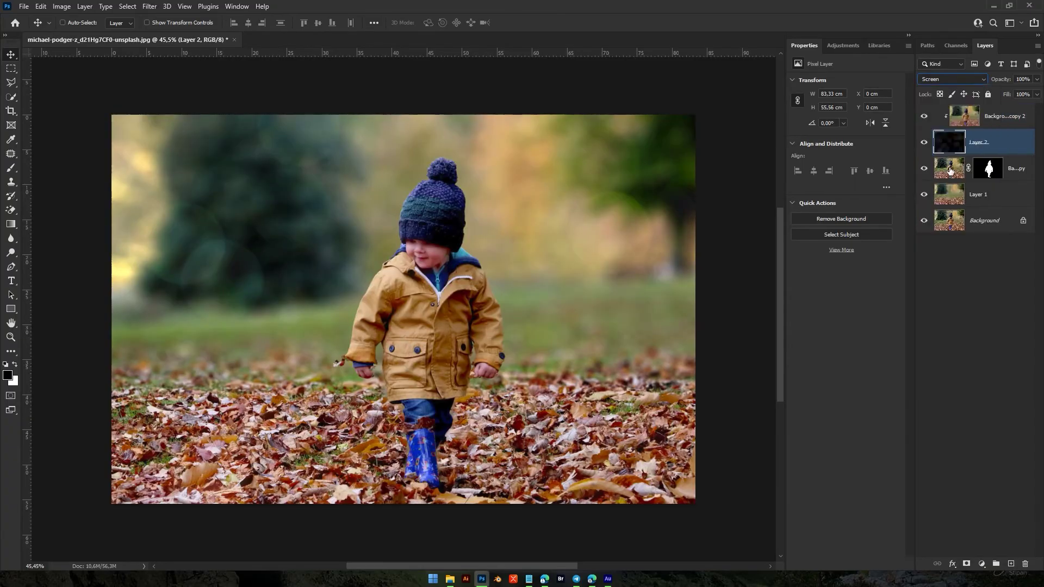
Apply a Hue/Saturation adjustment to Background copy 2 with Saturation +48 and a slightly raised Lightness.
{"action": "left_click", "coordinate": [998, 115]}
{"action": "left_click", "coordinate": [65, 7]}
{"action": "mouse_move", "coordinate": [74, 35]}
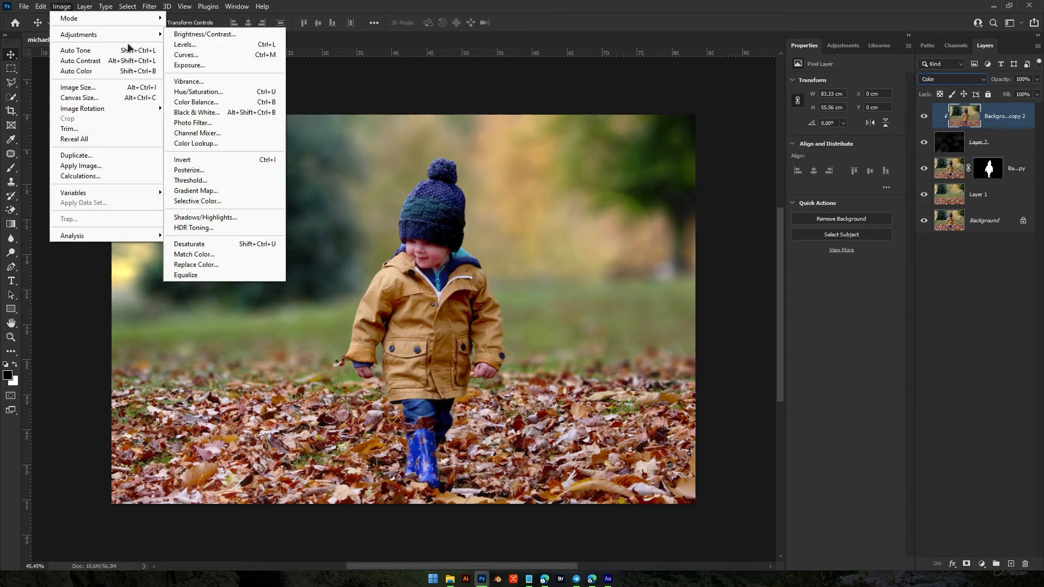
{"action": "left_click", "coordinate": [194, 93]}
{"action": "left_click_drag", "start_coordinate": [492, 219], "coordinate": [548, 220]}
{"action": "left_click_drag", "start_coordinate": [504, 120], "coordinate": [803, 184]}
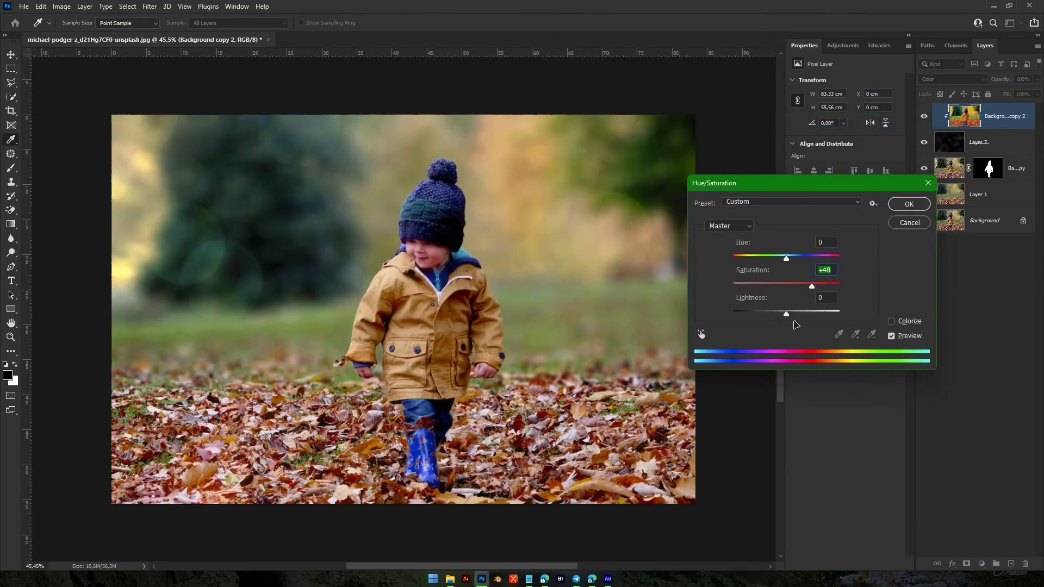
{"action": "mouse_move", "coordinate": [786, 318]}
{"action": "left_mouse_down"}
{"action": "mouse_move", "coordinate": [822, 315]}
{"action": "mouse_move", "coordinate": [799, 316]}
{"action": "left_mouse_up"}
{"action": "left_click", "coordinate": [798, 316]}
{"action": "left_click", "coordinate": [911, 204]}
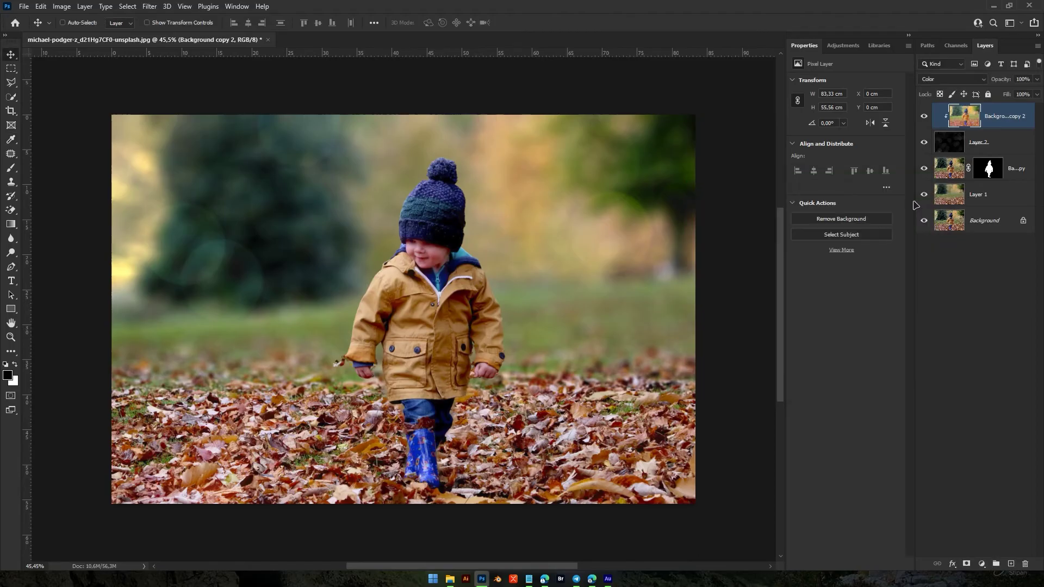
Apply a Levels adjustment to Layer 2 with the midtone input level at 2,06 to brighten the bokeh.
{"action": "left_click", "coordinate": [952, 135]}
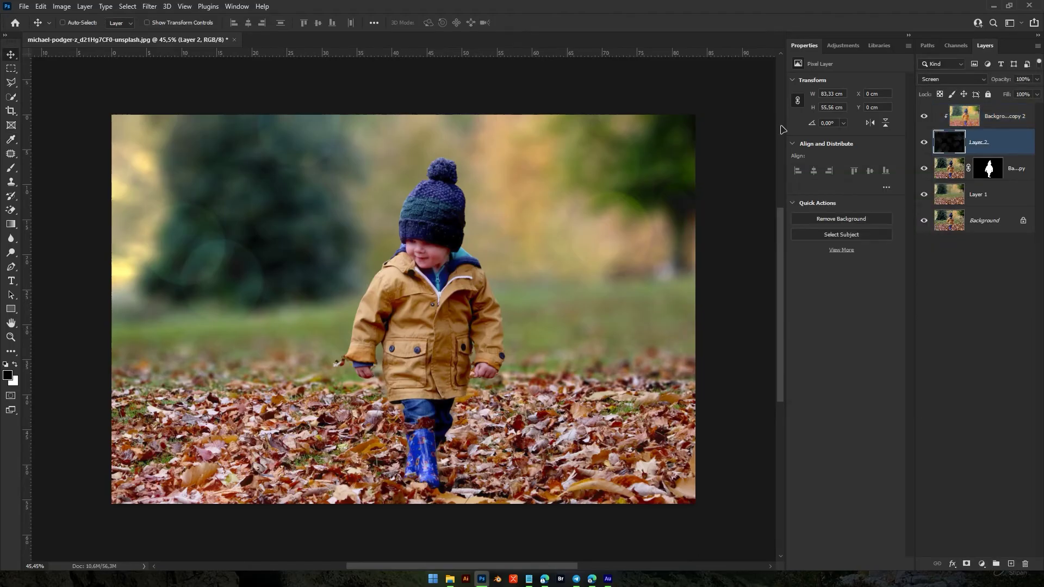
{"action": "left_click", "coordinate": [61, 6]}
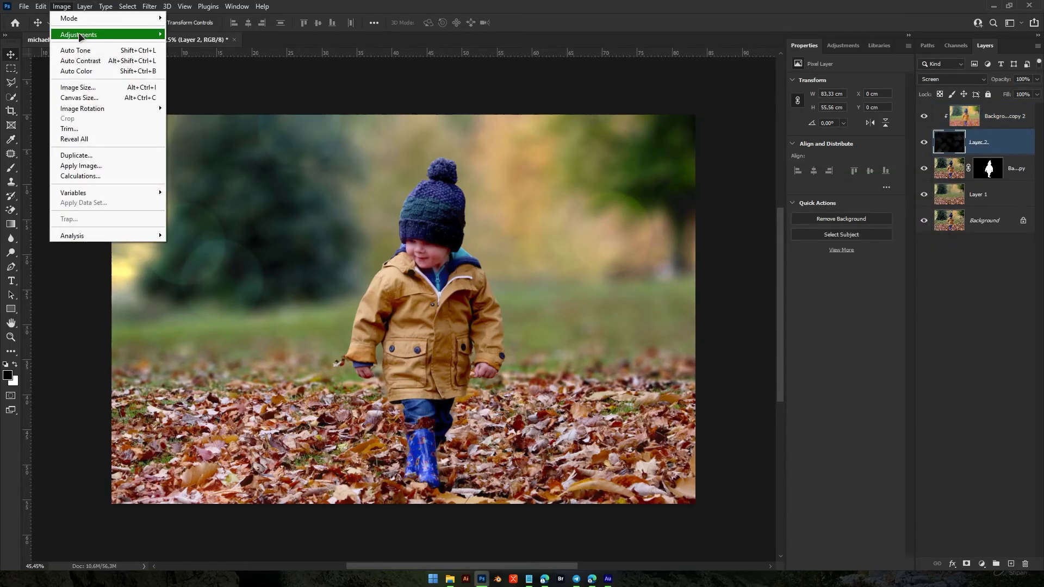
{"action": "mouse_move", "coordinate": [82, 34]}
{"action": "left_click", "coordinate": [183, 48]}
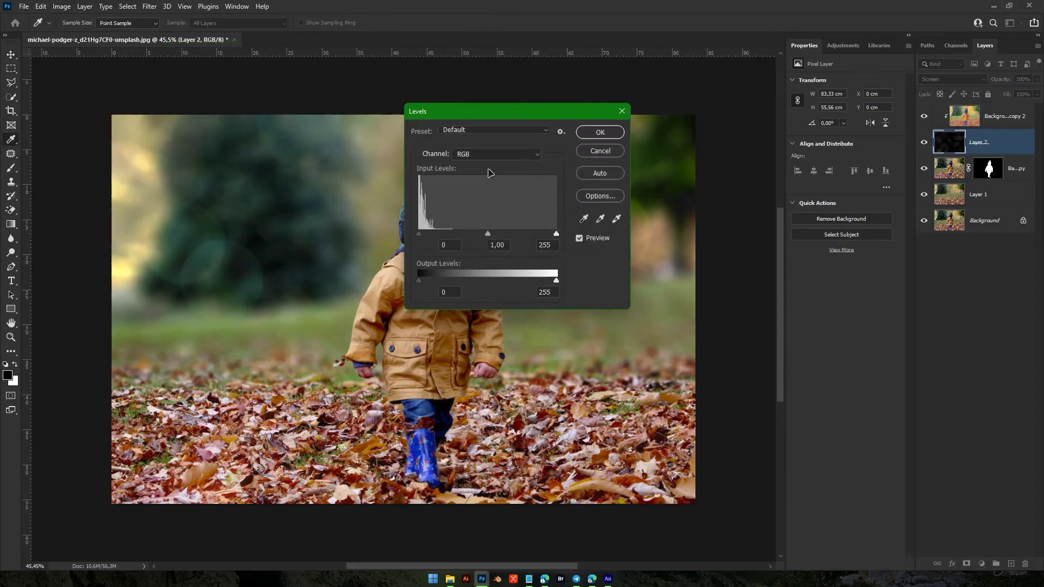
{"action": "left_click_drag", "start_coordinate": [513, 114], "coordinate": [735, 113]}
{"action": "left_click_drag", "start_coordinate": [710, 233], "coordinate": [705, 234]}
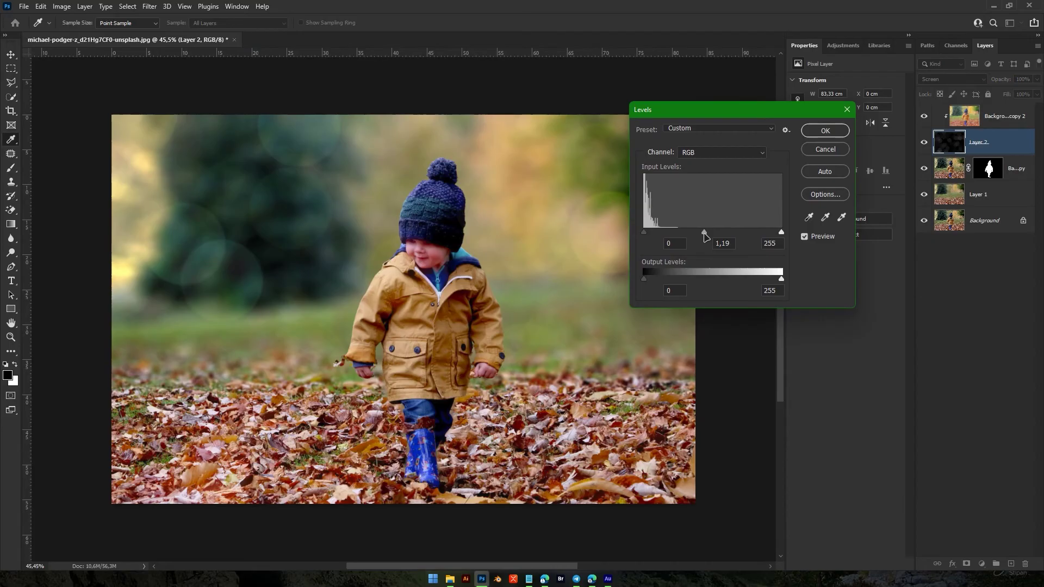
{"action": "left_click_drag", "start_coordinate": [703, 234], "coordinate": [675, 234]}
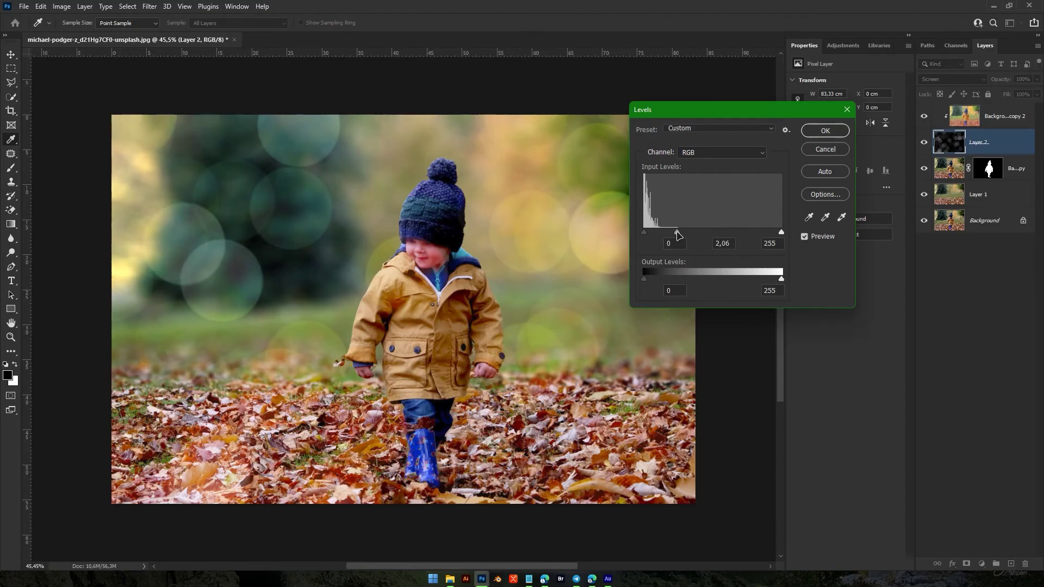
{"action": "left_click", "coordinate": [825, 131]}
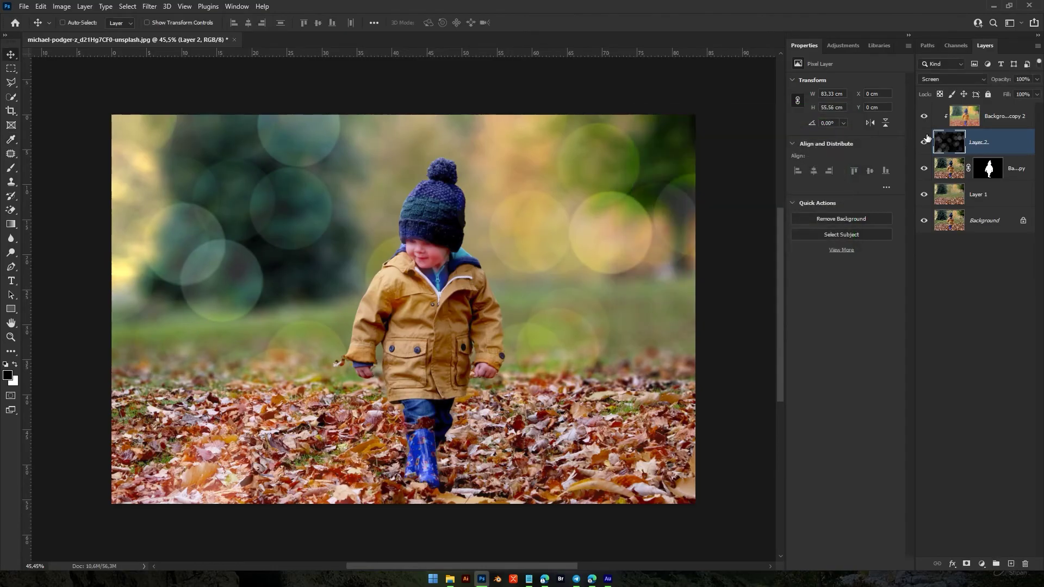
Enlarge Layer 2 to about 100 × 67 cm with Free Transform and reposition the bokeh circles over the background.
{"action": "key", "text": "ctrl"}
{"action": "key", "text": "ctrl+t"}
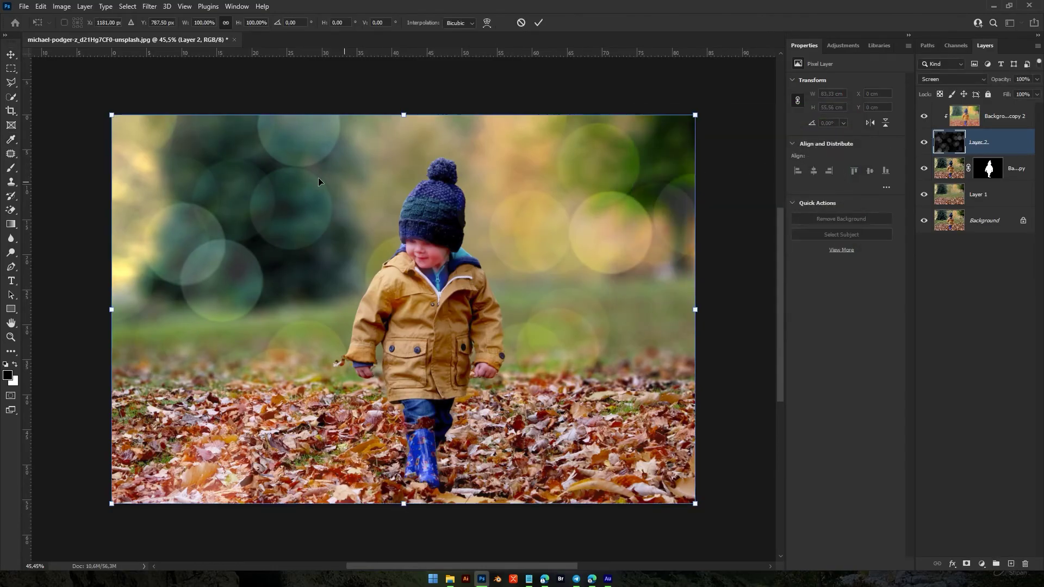
{"action": "left_click_drag", "start_coordinate": [110, 114], "coordinate": [53, 39]}
{"action": "mouse_move", "coordinate": [543, 298]}
{"action": "left_mouse_down"}
{"action": "mouse_move", "coordinate": [543, 250]}
{"action": "mouse_move", "coordinate": [548, 278]}
{"action": "left_mouse_up"}
{"action": "left_click", "coordinate": [538, 22]}
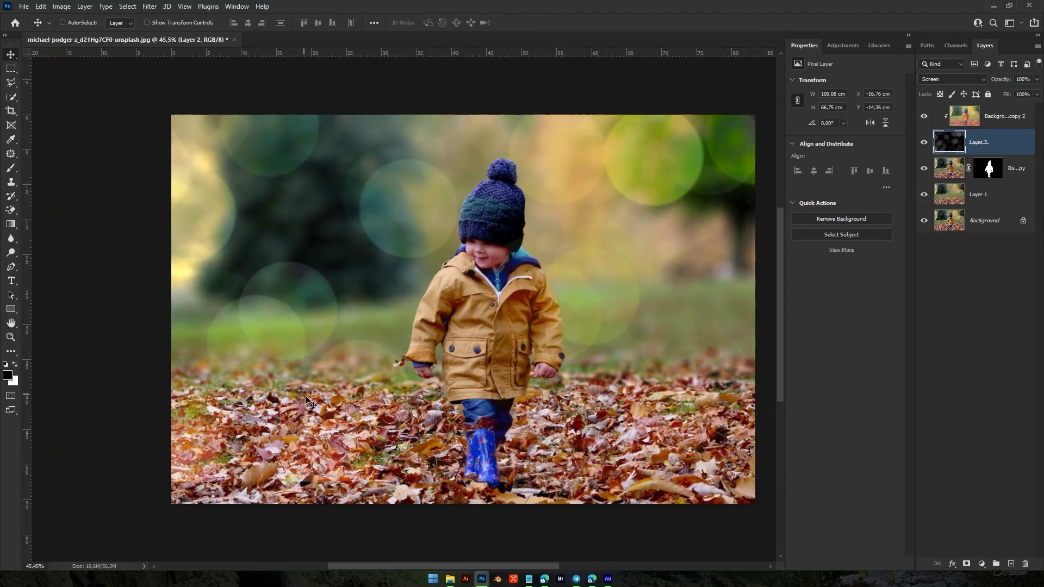
Add a layer mask to Layer 2 and paint it black with a large soft brush beside the child's lowered hand, over the leaves.
{"action": "scroll", "coordinate": [319, 408], "scroll_direction": "down", "scroll_amount": 1}
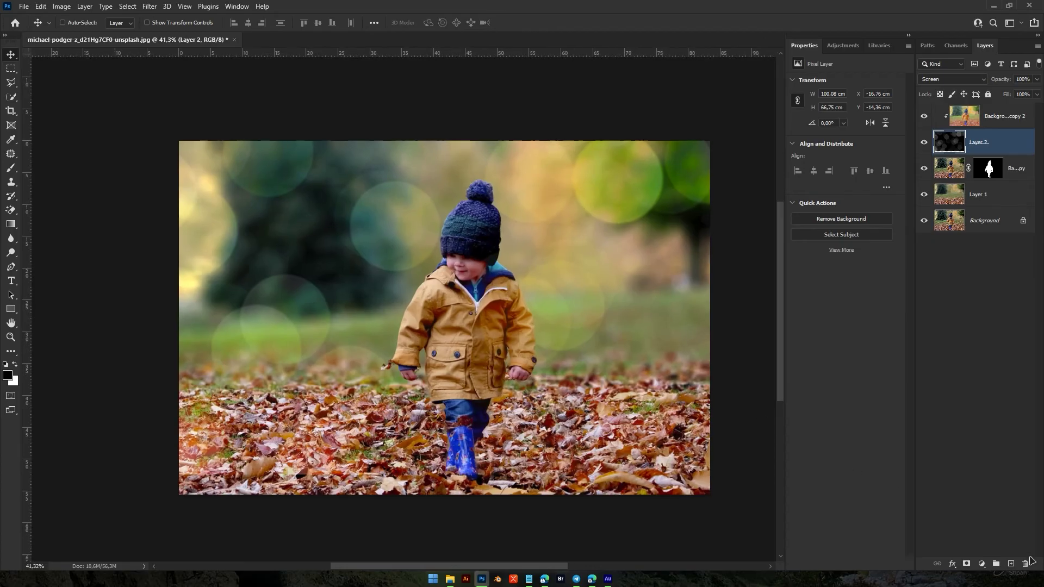
{"action": "left_click", "coordinate": [966, 563]}
{"action": "key", "text": "b"}
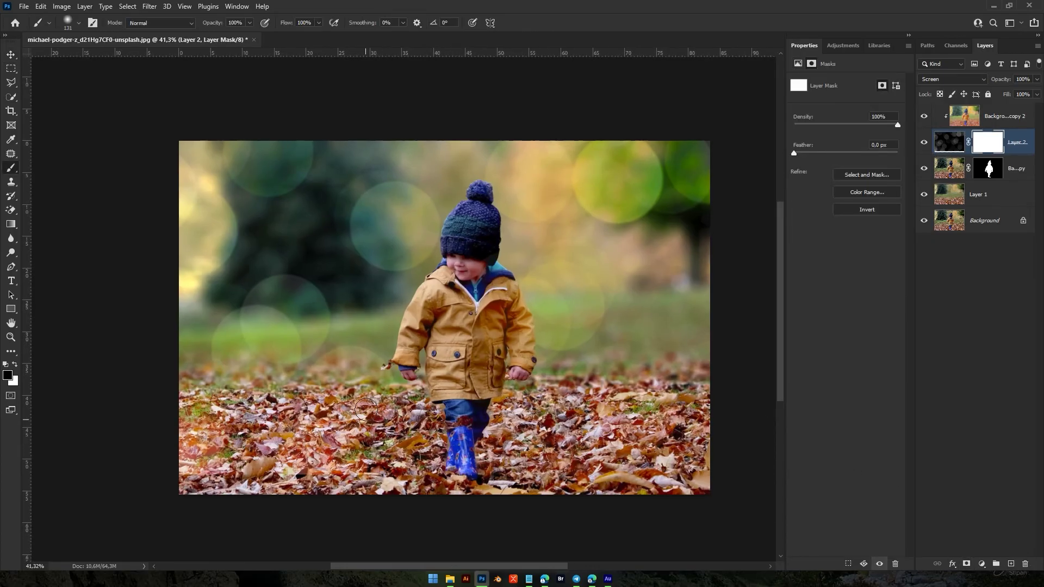
{"action": "right_click", "coordinate": [364, 407], "text": "alt"}
{"action": "left_click_drag", "start_coordinate": [412, 406], "coordinate": [381, 407]}
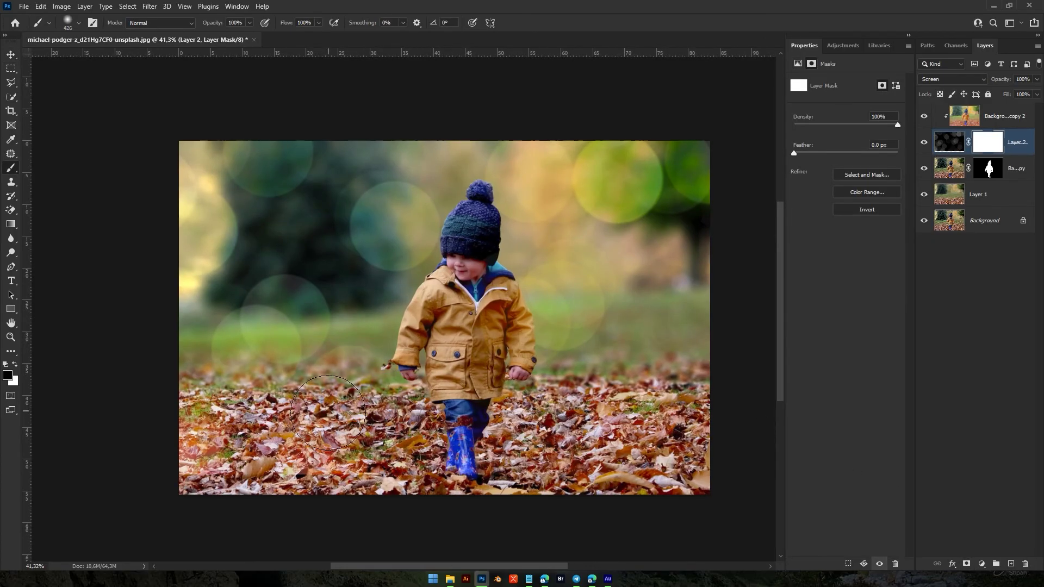
{"action": "left_click", "coordinate": [354, 389]}
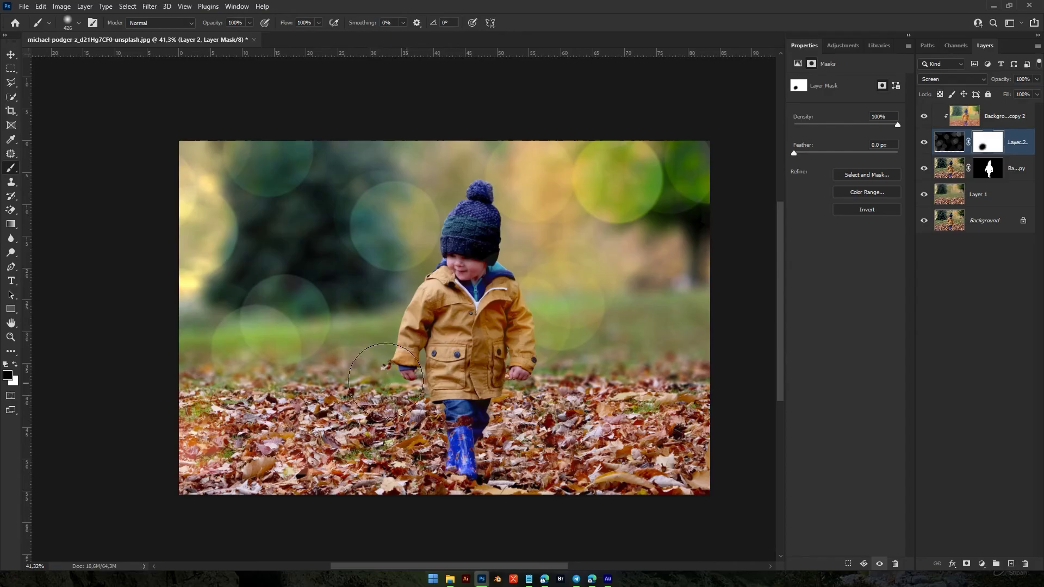
{"action": "key", "text": "v"}
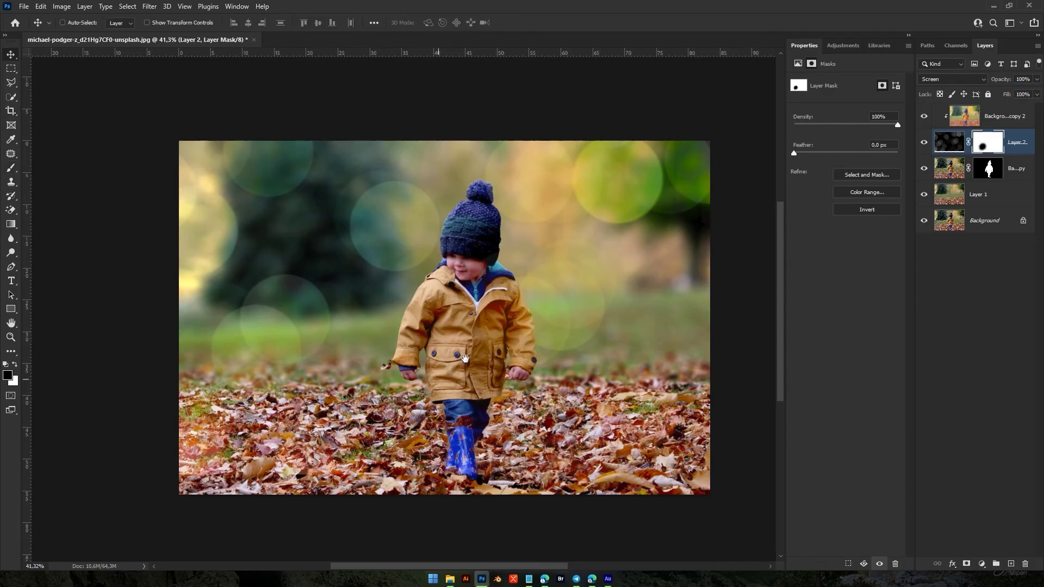
{"action": "left_click_drag", "start_coordinate": [483, 337], "coordinate": [402, 348]}
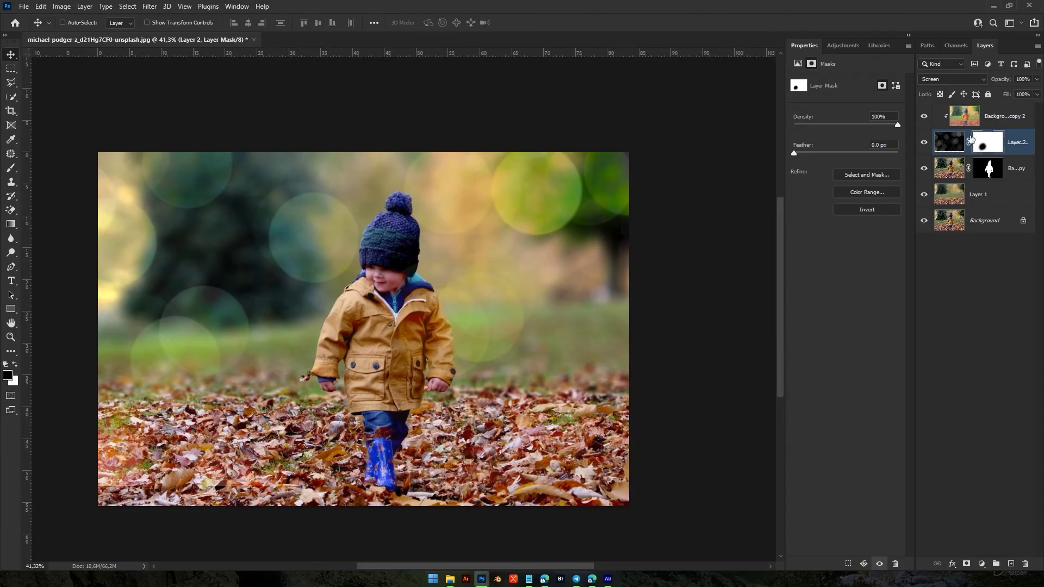
Add a new layer above Background copy 2 and paint a huge soft yellow glow over the photo's upper-right background.
{"action": "left_click", "coordinate": [1003, 120]}
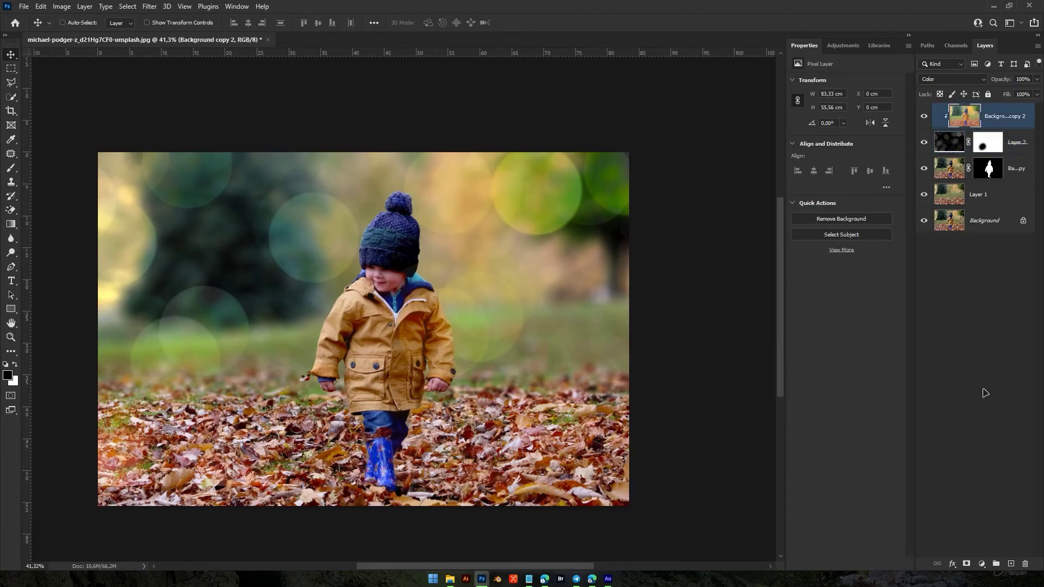
{"action": "left_click", "coordinate": [1010, 563]}
{"action": "key", "text": "b"}
{"action": "mouse_move", "coordinate": [391, 326]}
{"action": "left_mouse_down"}
{"action": "mouse_move", "coordinate": [493, 286]}
{"action": "mouse_move", "coordinate": [566, 198]}
{"action": "mouse_move", "coordinate": [559, 175]}
{"action": "left_mouse_up"}
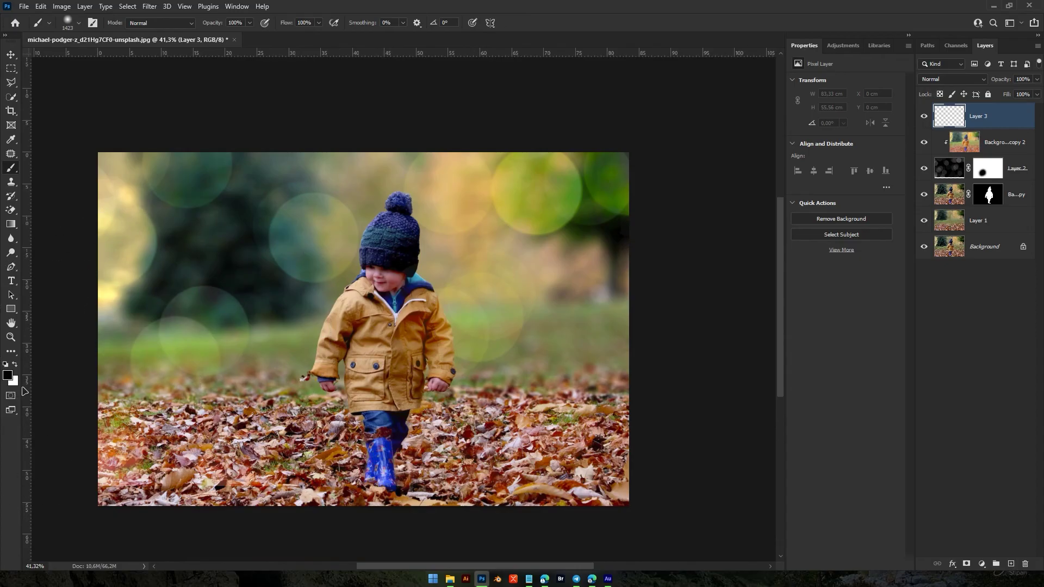
{"action": "left_click", "coordinate": [7, 375]}
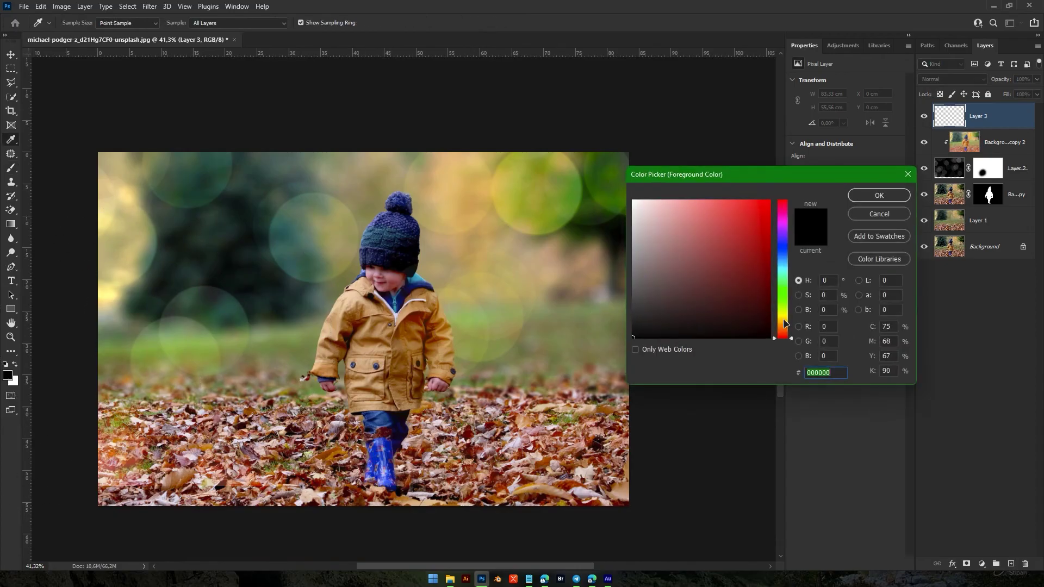
{"action": "left_click", "coordinate": [782, 315]}
{"action": "left_click", "coordinate": [755, 209]}
{"action": "left_click", "coordinate": [879, 195]}
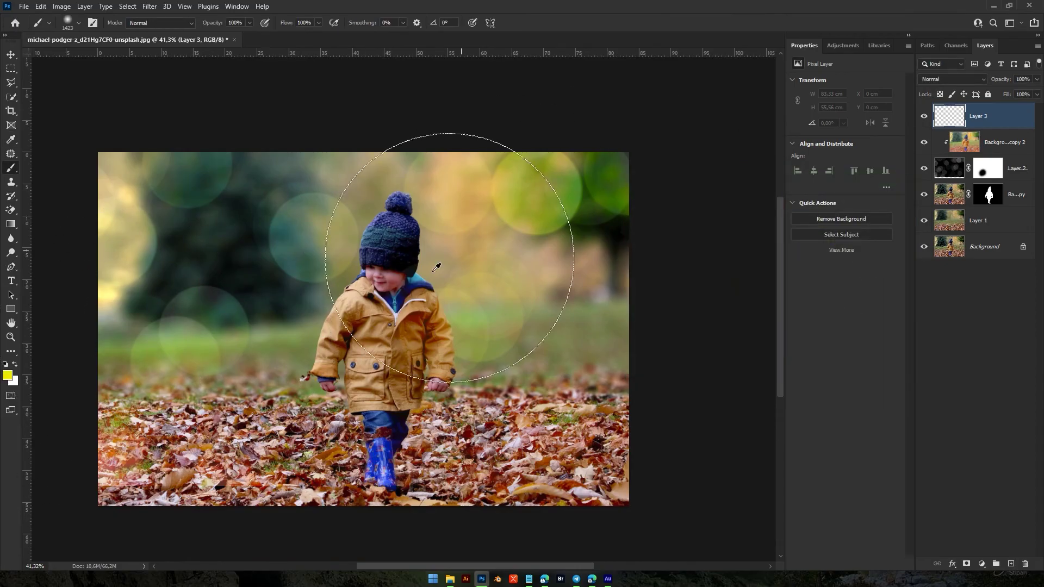
{"action": "left_click", "coordinate": [508, 169]}
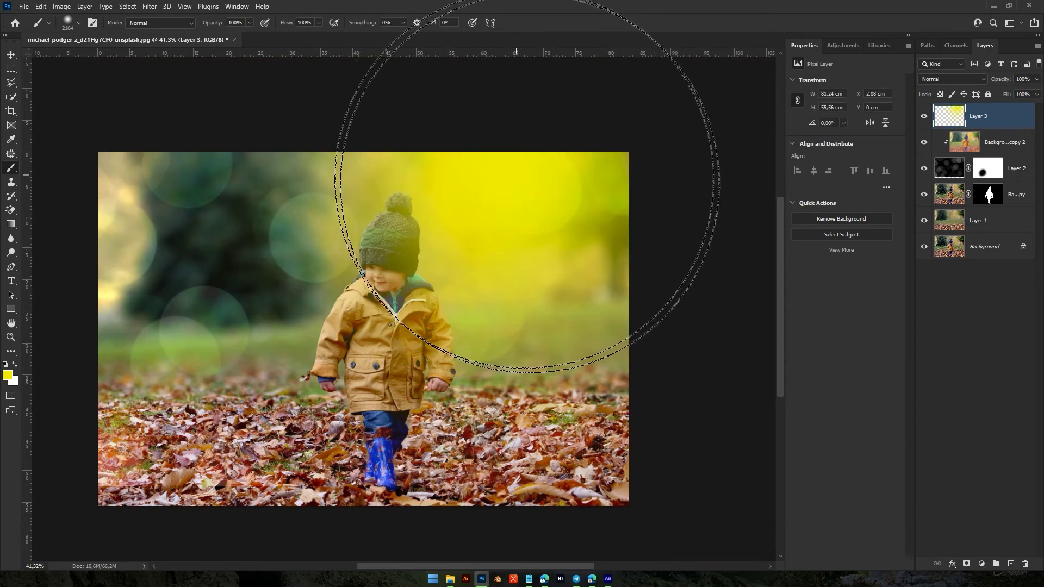
Try Soft Light on the yellow glow layer and settle on the Lighten blend mode.
{"action": "left_click", "coordinate": [983, 81]}
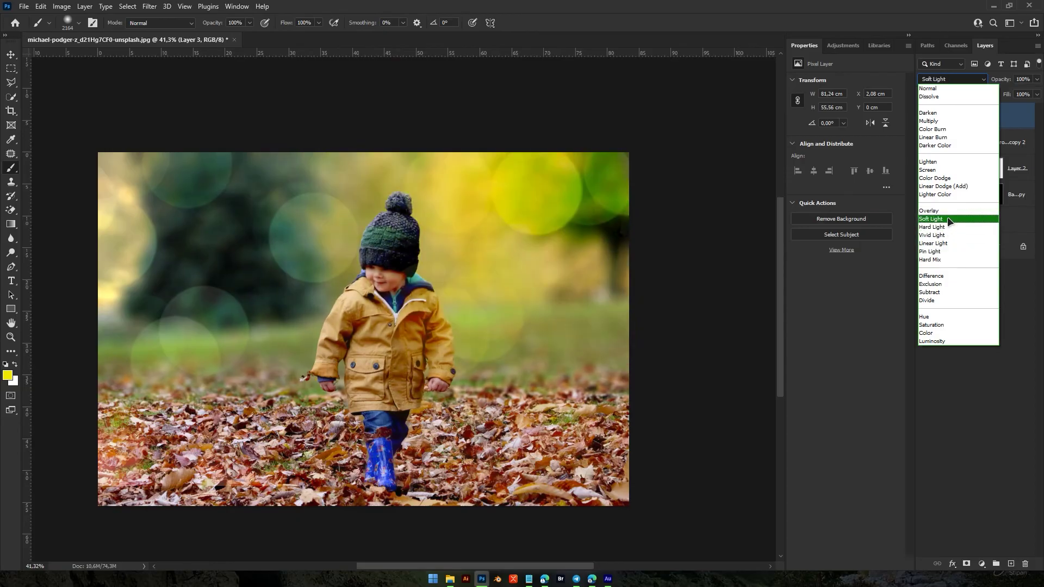
{"action": "left_click", "coordinate": [949, 219]}
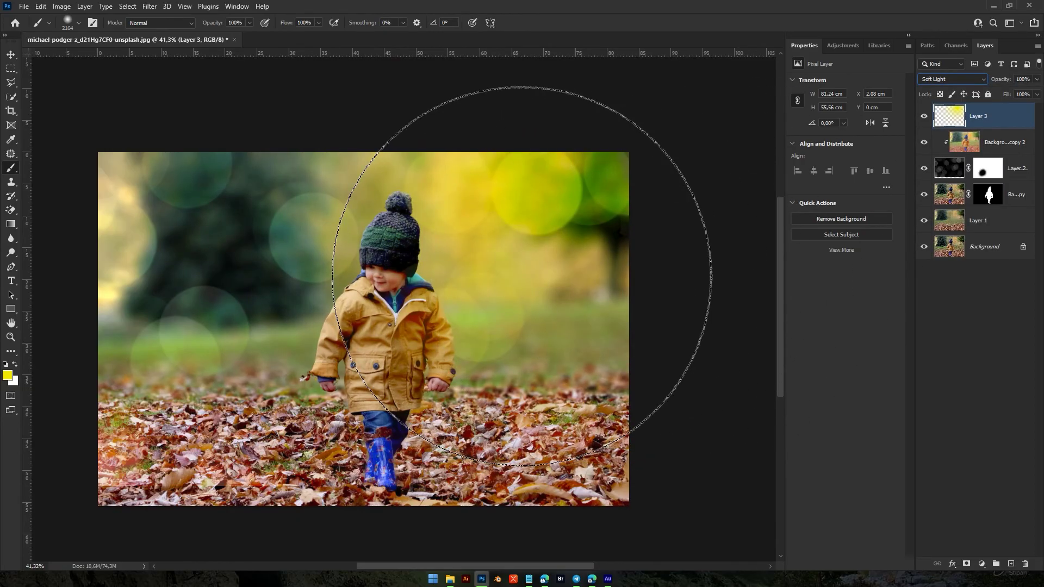
{"action": "left_click", "coordinate": [951, 80]}
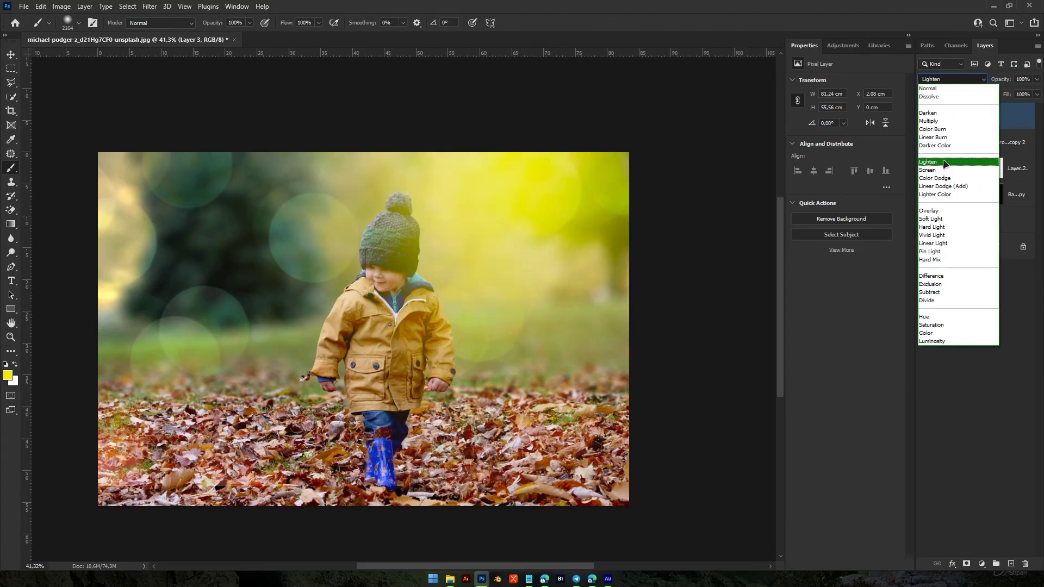
{"action": "left_click", "coordinate": [944, 163]}
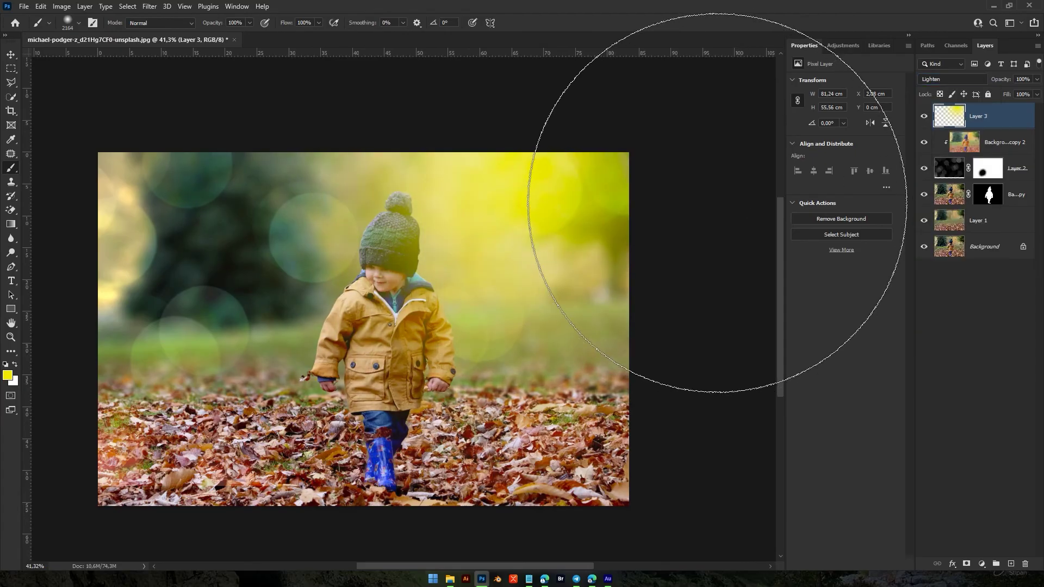
Lower the yellow glow layer's opacity to 51% and shift the glow up toward the photo's upper-right corner.
{"action": "key", "text": "v"}
{"action": "left_click_drag", "start_coordinate": [1003, 80], "coordinate": [979, 82]}
{"action": "left_click_drag", "start_coordinate": [591, 233], "coordinate": [615, 200]}
Add a Brightness/Contrast adjustment layer above Layer 3 with Contrast set to 56.
{"action": "left_click", "coordinate": [981, 563]}
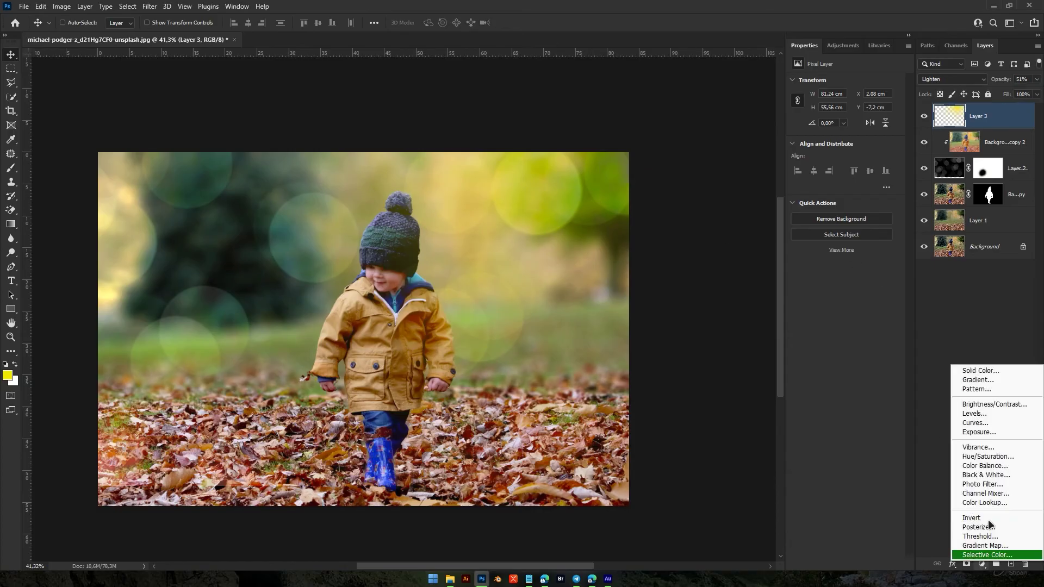
{"action": "left_click", "coordinate": [999, 405]}
{"action": "left_click_drag", "start_coordinate": [845, 129], "coordinate": [875, 132]}
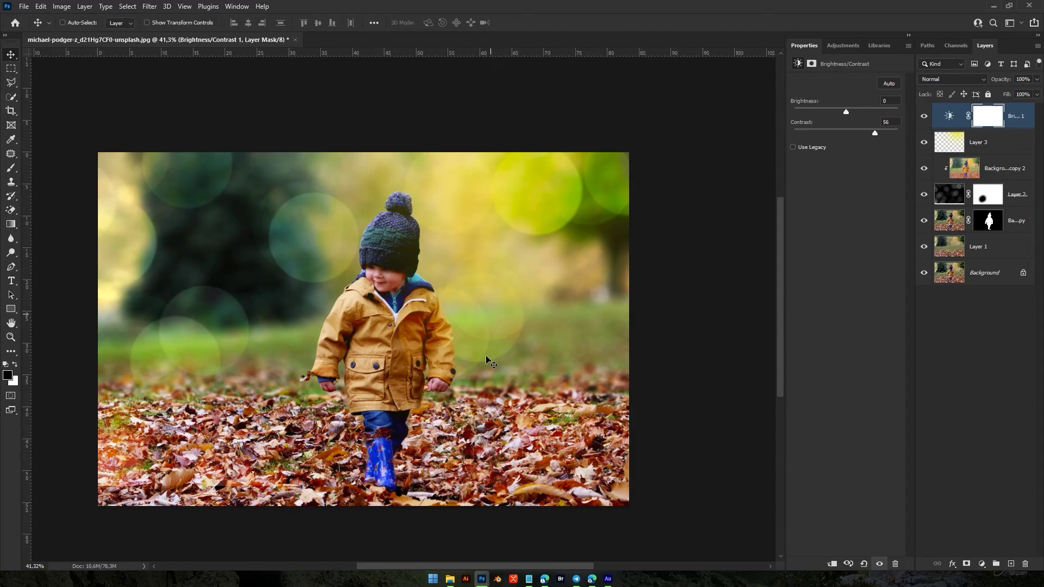
Save the document as Bokeh in Photoshop format in the Grafisify > Youtube > "30. Membuat foto bokeh di photoshop" folder.
{"action": "key", "text": "ctrl"}
{"action": "key", "text": "ctrl+shift+s"}
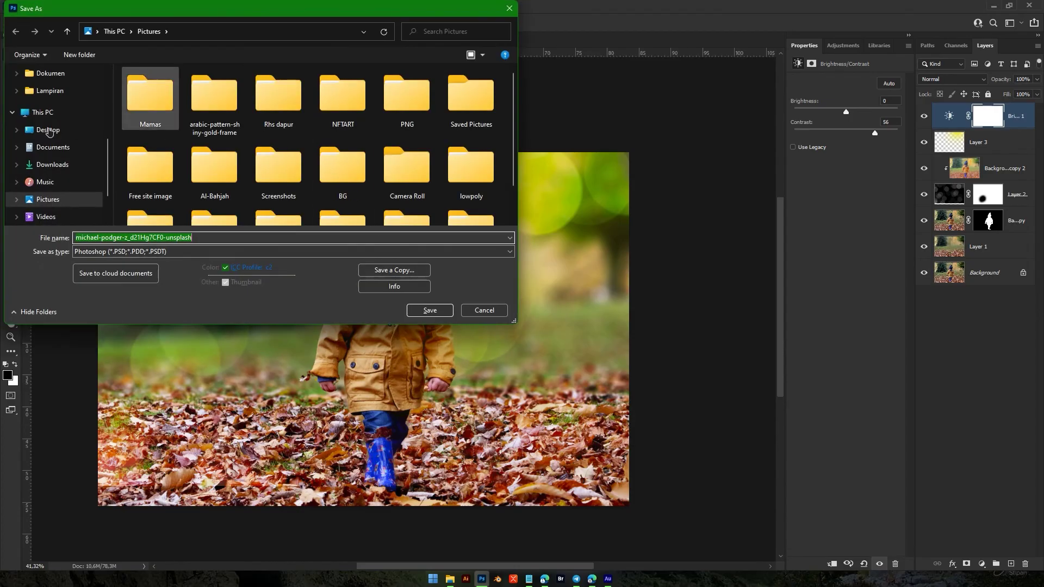
{"action": "scroll", "coordinate": [45, 103], "scroll_direction": "up", "scroll_amount": 5}
{"action": "left_click", "coordinate": [44, 98]}
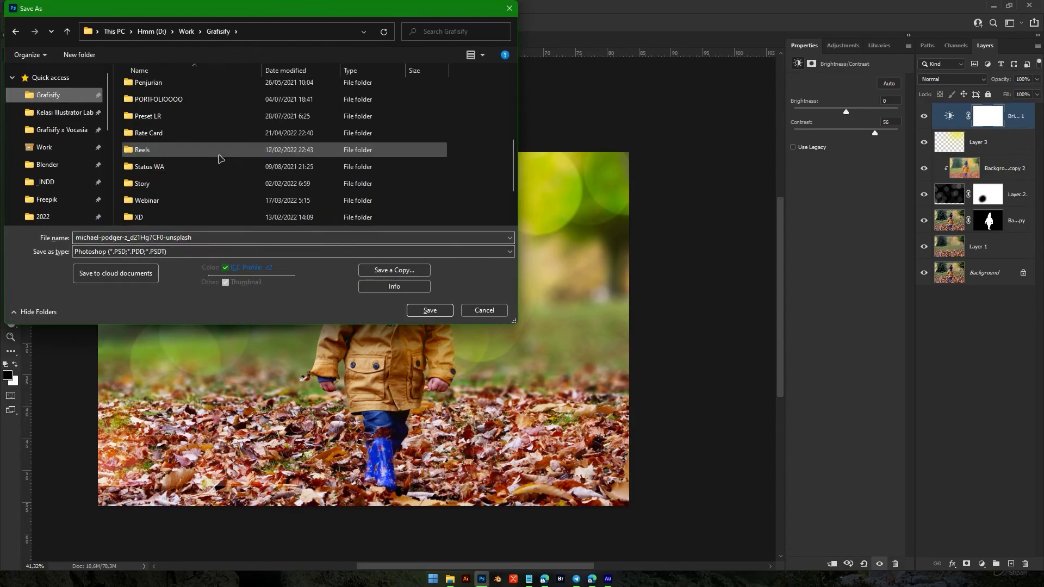
{"action": "scroll", "coordinate": [217, 185], "scroll_direction": "down", "scroll_amount": 1}
{"action": "double_click", "coordinate": [179, 215]}
{"action": "double_click", "coordinate": [207, 88]}
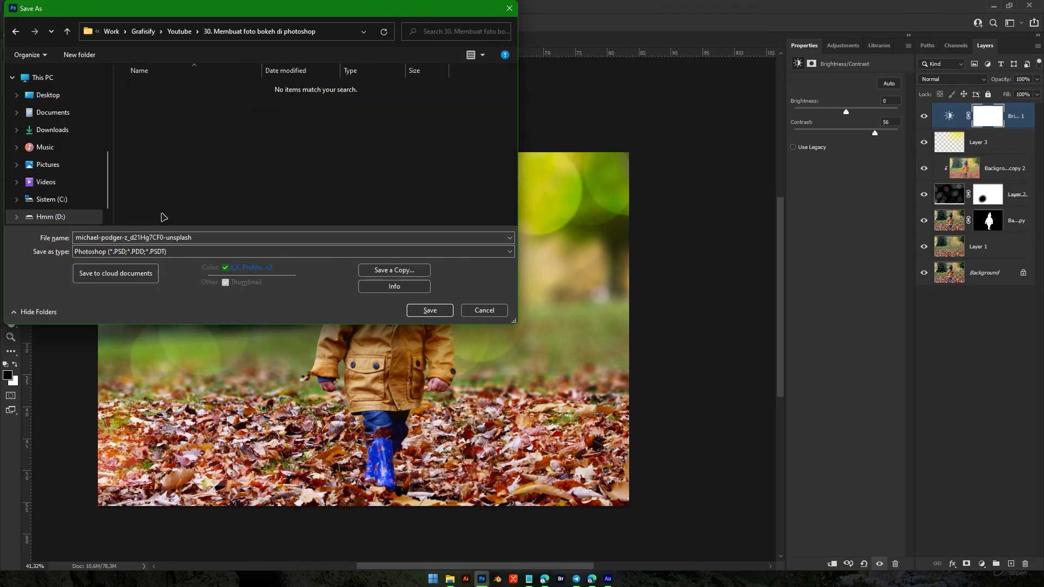
{"action": "double_click", "coordinate": [154, 239]}
{"action": "type", "text": "Bokeh"}
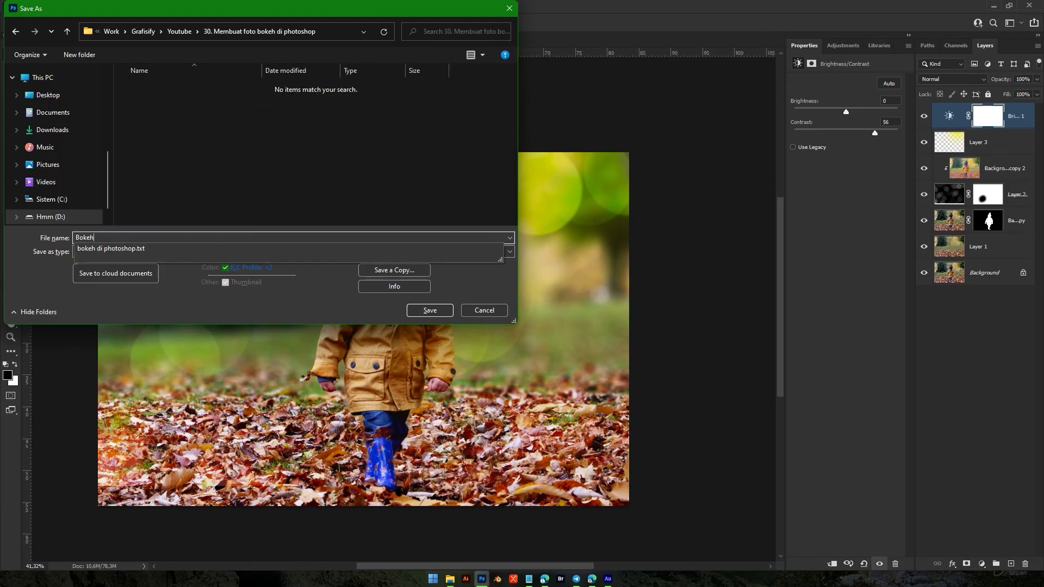